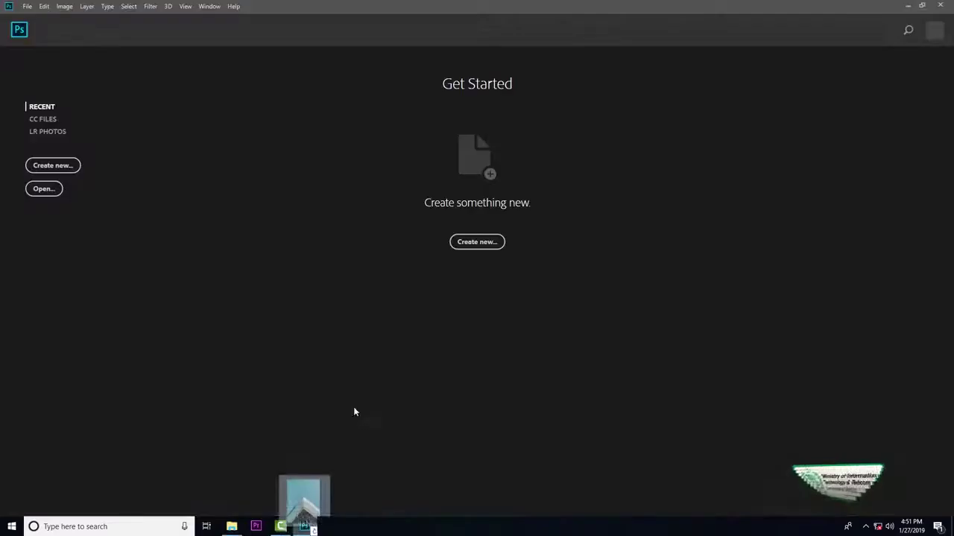
# Open the blue-sky building photo, unlock its Background as Layer 0, and view it full screen
pyautogui.moveTo(307, 530); pyautogui.dragTo(377, 335)
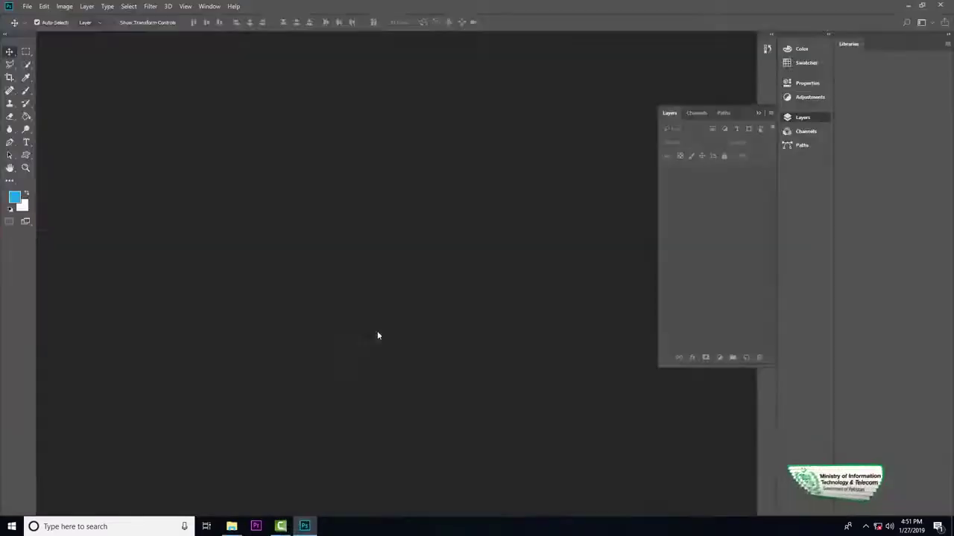
pyautogui.doubleClick(706, 182)
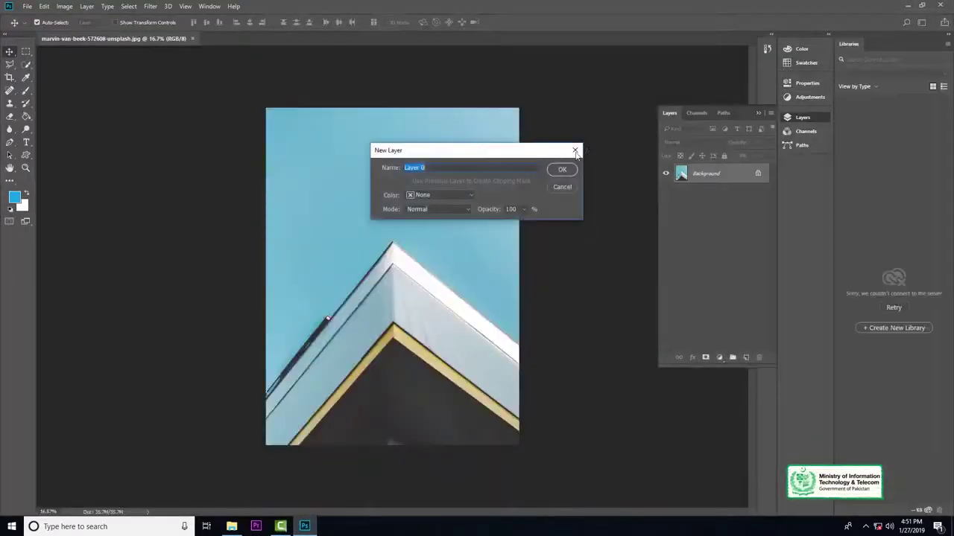
pyautogui.click(561, 170)
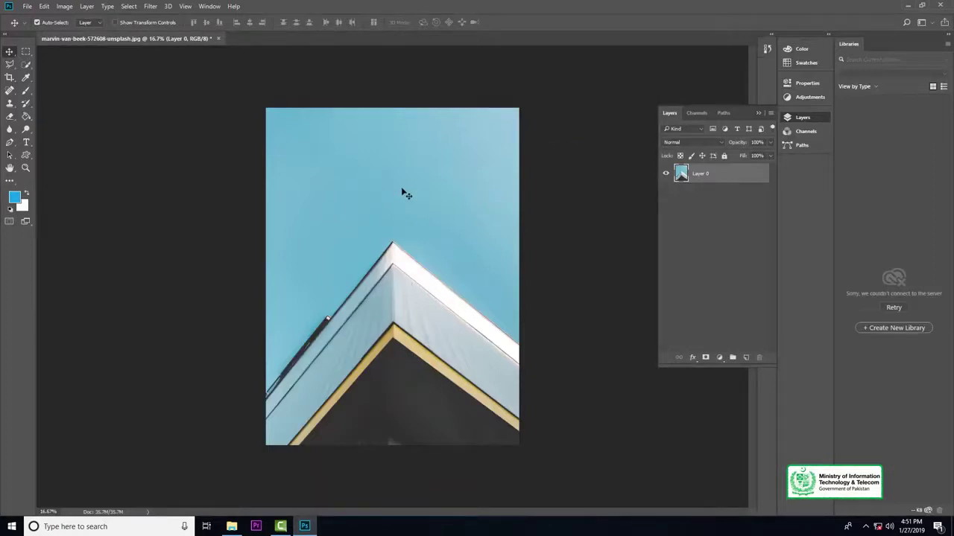
pyautogui.press('f')
pyautogui.moveTo(422, 198); pyautogui.dragTo(327, 183)
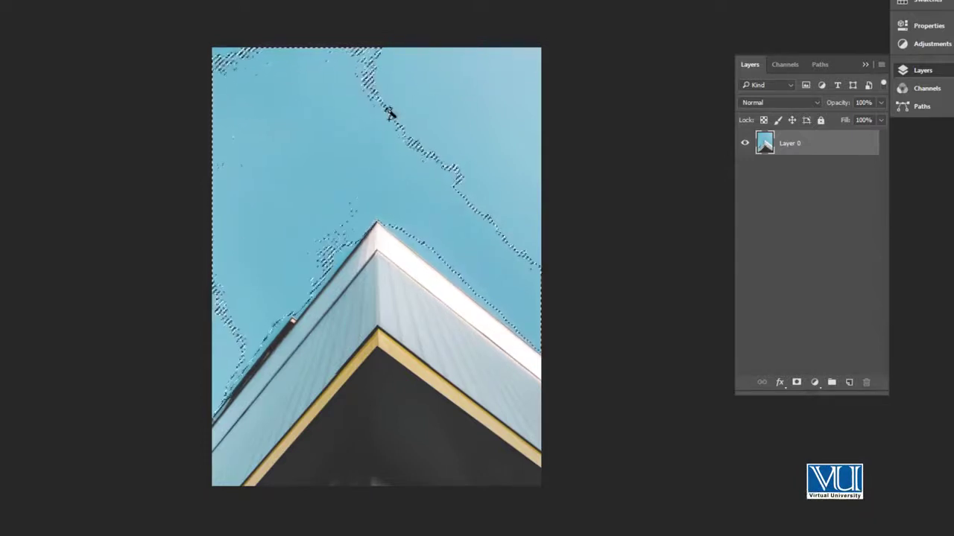
# Add the upper-right, top-left, roof-peak and left-edge sky to the Quick Selection
pyautogui.moveTo(390, 113); pyautogui.dragTo(458, 98)
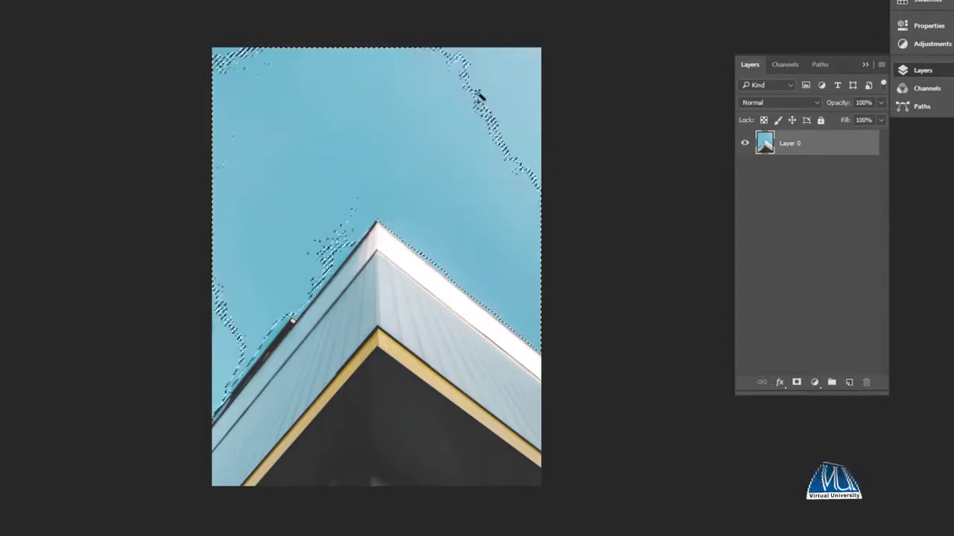
pyautogui.moveTo(482, 95); pyautogui.dragTo(502, 88)
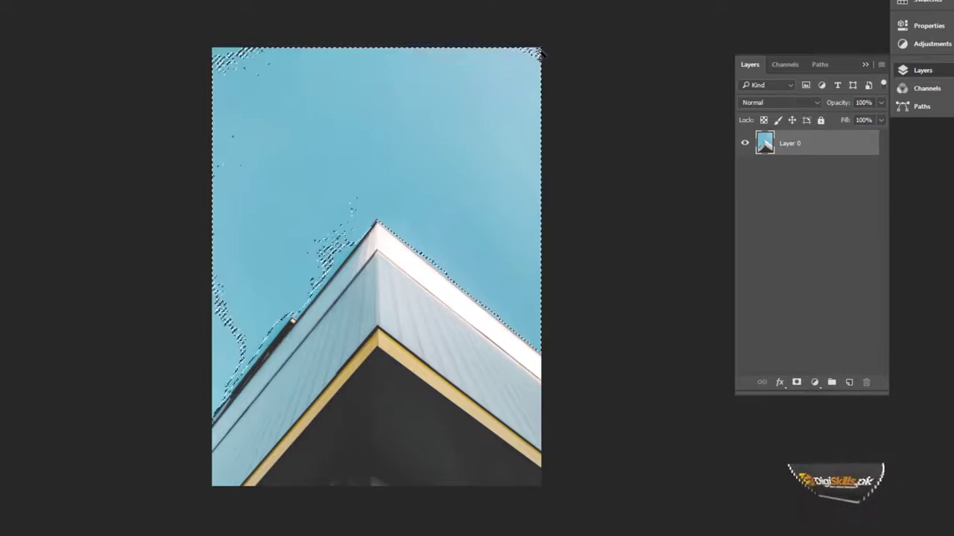
pyautogui.click(223, 62)
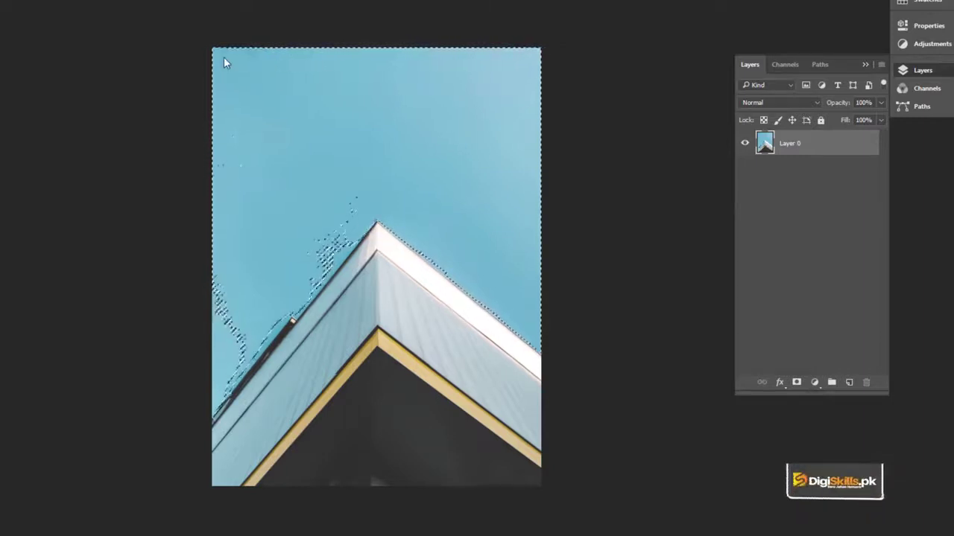
pyautogui.click(340, 234)
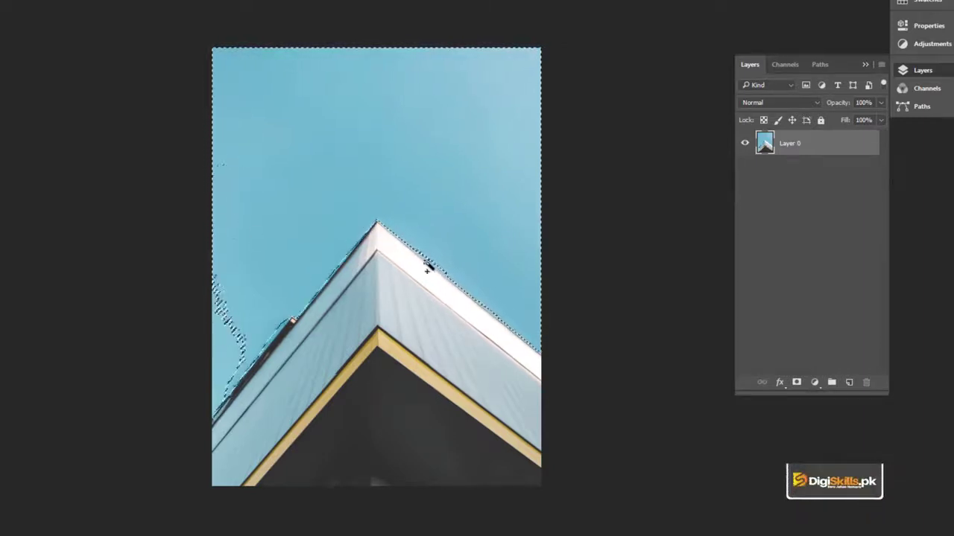
pyautogui.click(225, 332)
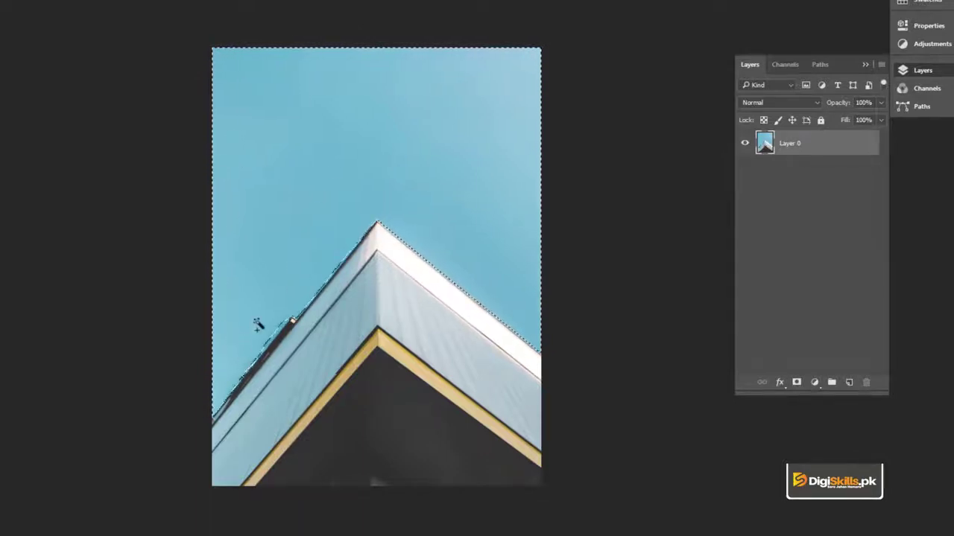
# Add the sky along the left roof ledge, then delete the selected sky and deselect
pyautogui.press('z')
pyautogui.click(266, 366)
pyautogui.press('w')
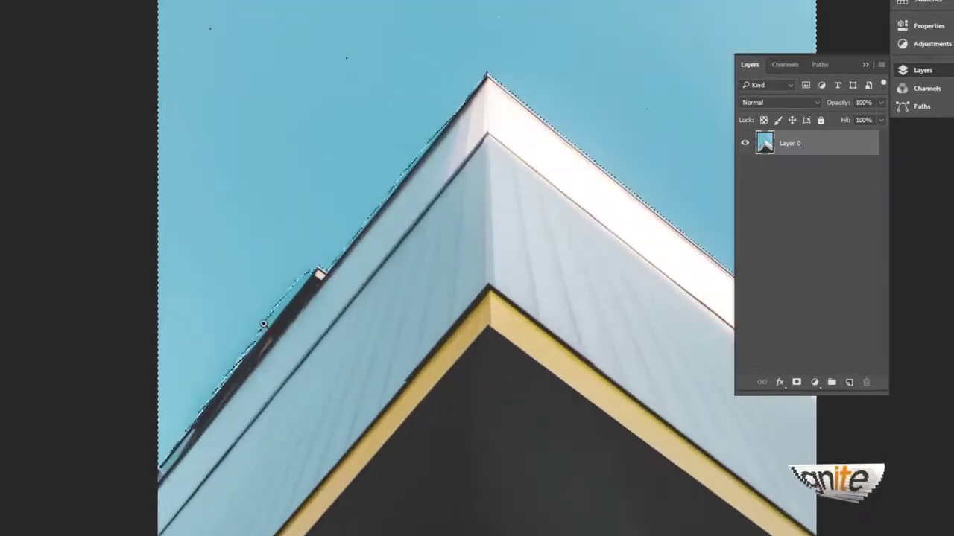
pyautogui.moveTo(246, 357); pyautogui.dragTo(282, 313)
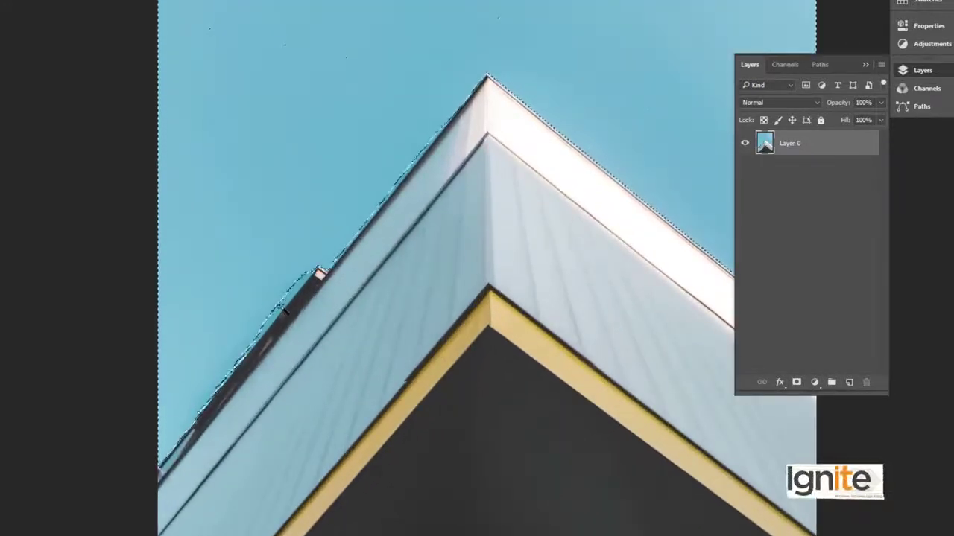
pyautogui.press('z')
pyautogui.keyDown('alt'); pyautogui.click(339, 181); pyautogui.keyUp('alt')
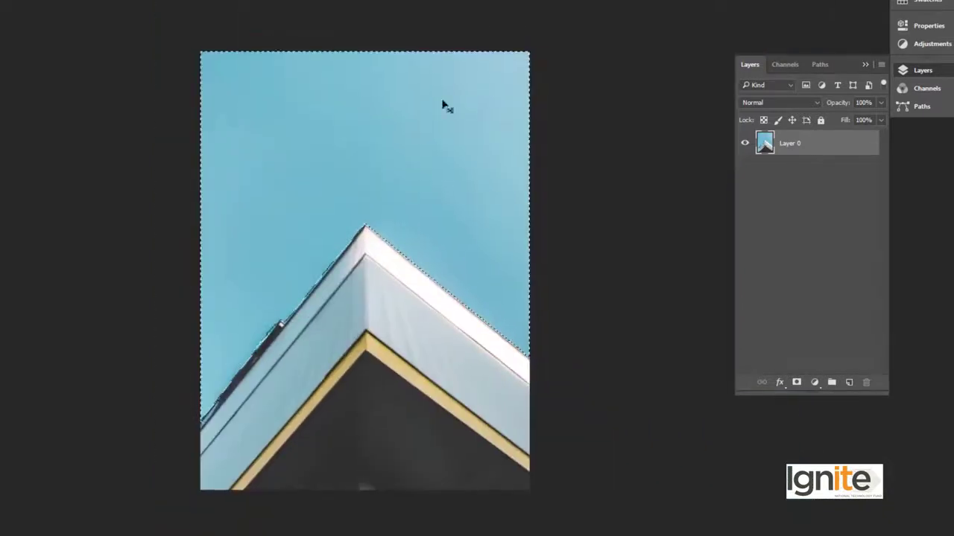
pyautogui.moveTo(418, 176); pyautogui.dragTo(415, 142)
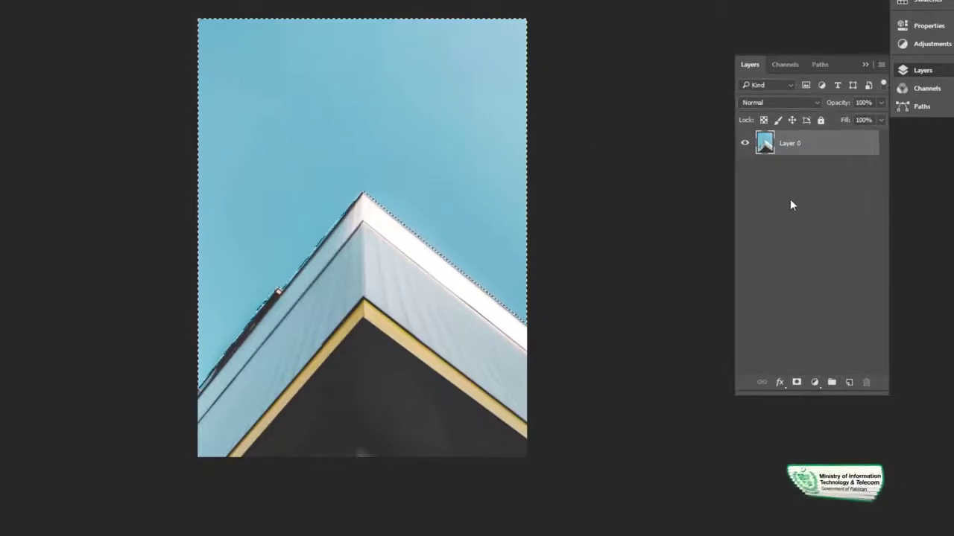
pyautogui.press('Delete')
pyautogui.hotkey('ctrl', 'd')
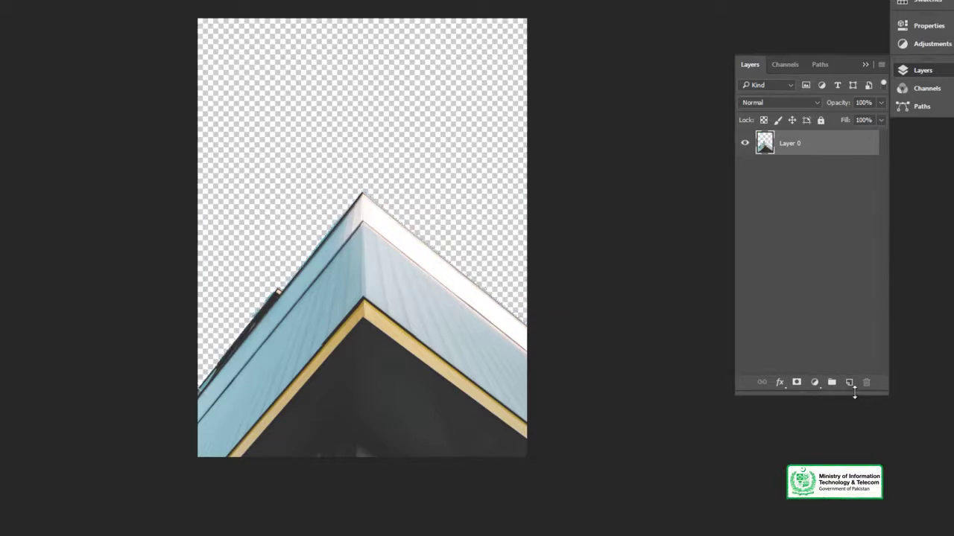
# Fill a blue Layer 1 behind the building, discard the document, and open hernan-lucio-53800-unsplash.jpg
pyautogui.moveTo(810, 143); pyautogui.dragTo(810, 180)
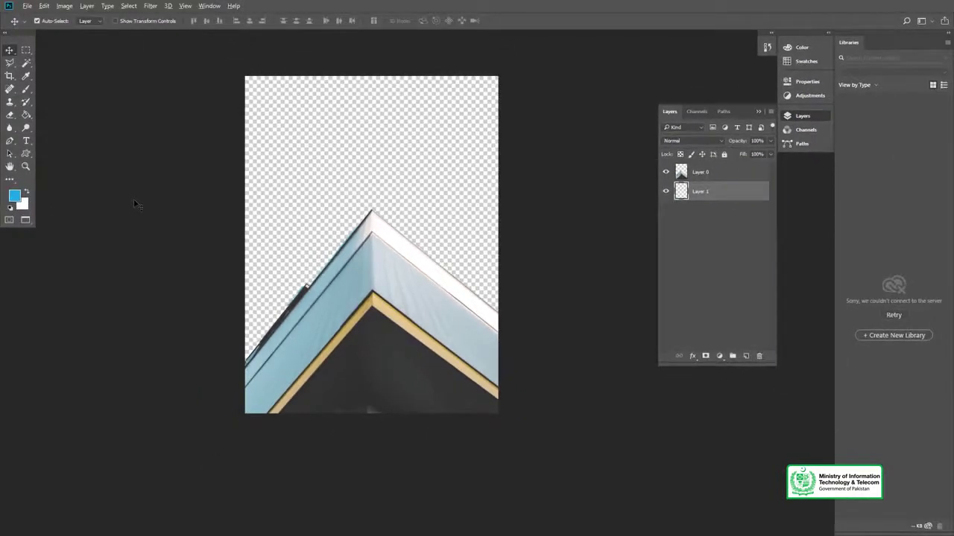
pyautogui.hotkey('alt', 'BackSpace')
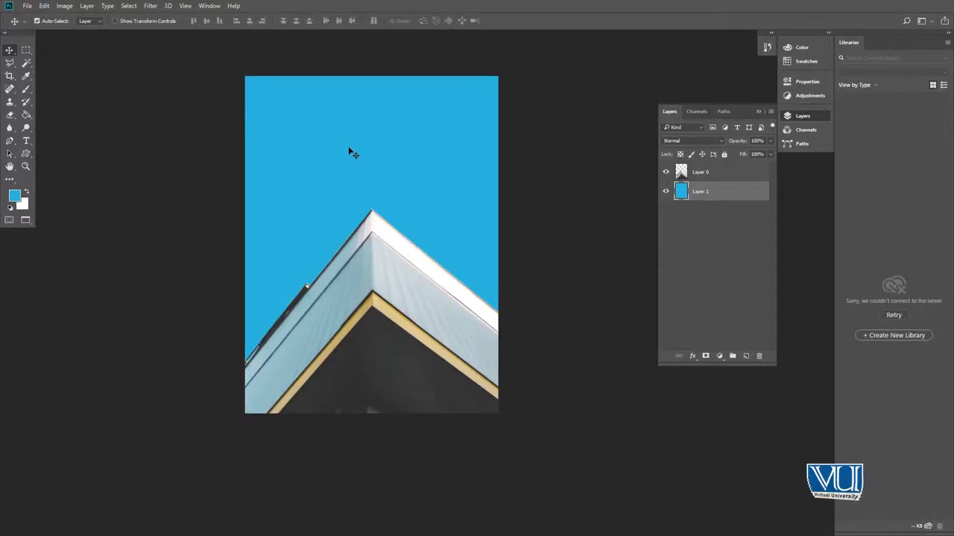
pyautogui.hotkey('ctrl', 'w')
pyautogui.click(471, 207)
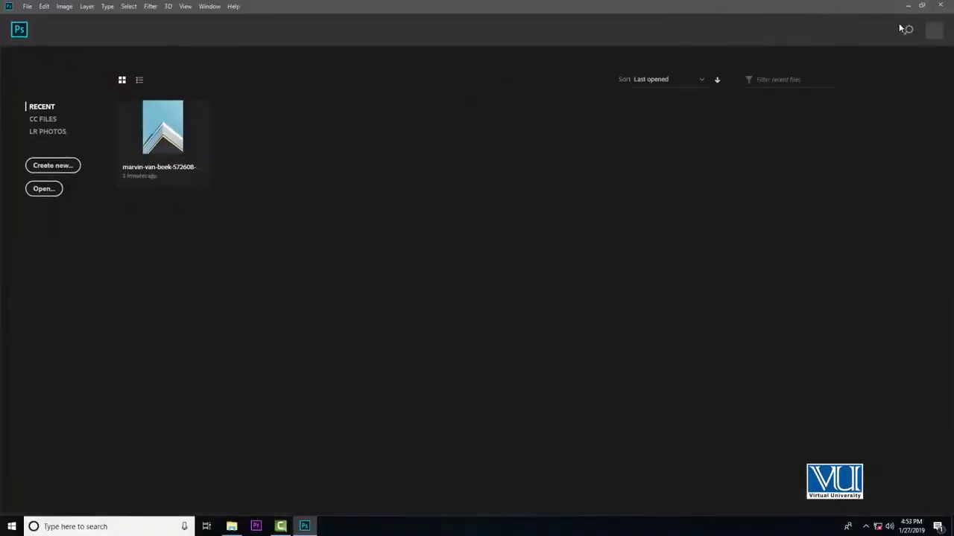
pyautogui.click(907, 7)
pyautogui.moveTo(128, 74)
pyautogui.mouseDown()
pyautogui.moveTo(308, 530)
pyautogui.moveTo(364, 307)
pyautogui.mouseUp()
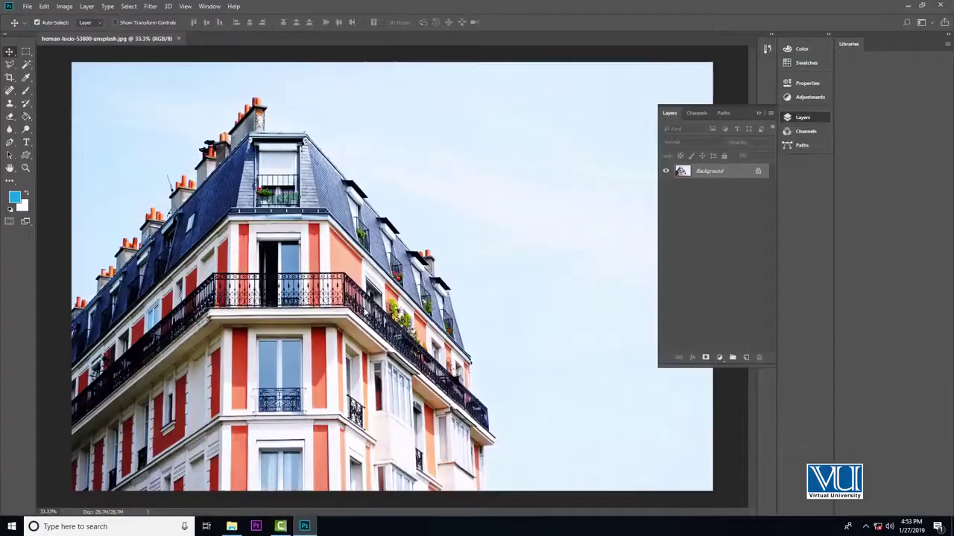
# Unlock the apartment photo's Background as Layer 0, go full screen, and reset default colours
pyautogui.doubleClick(722, 172)
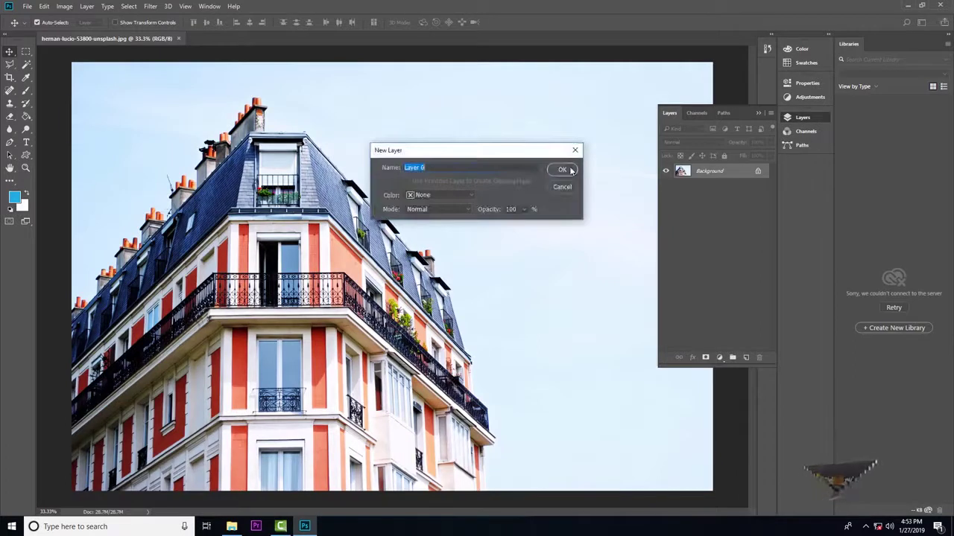
pyautogui.click(569, 170)
pyautogui.press('f')
pyautogui.press('d')
# Select the pale sky around the building with the Magic Wand
pyautogui.moveTo(494, 204); pyautogui.dragTo(377, 191)
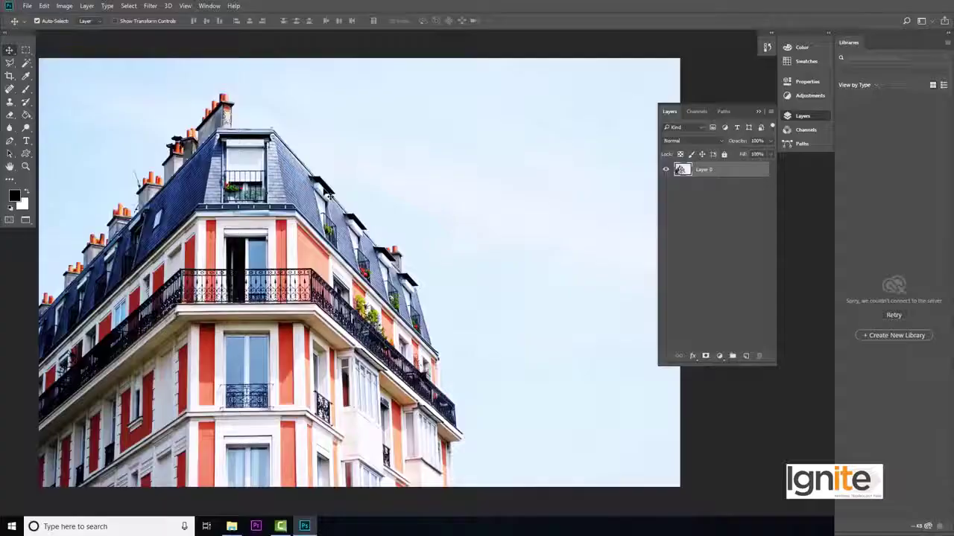
pyautogui.press('w')
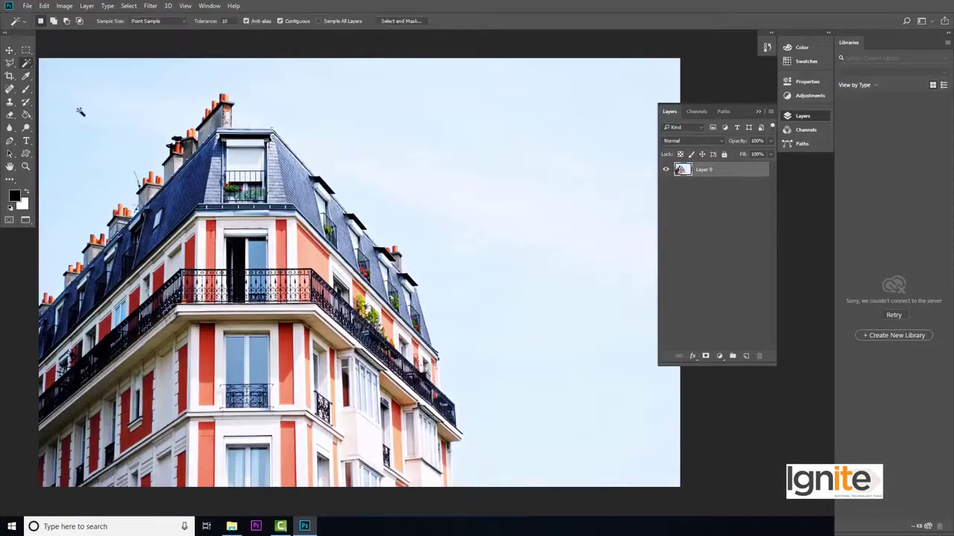
pyautogui.click(139, 117)
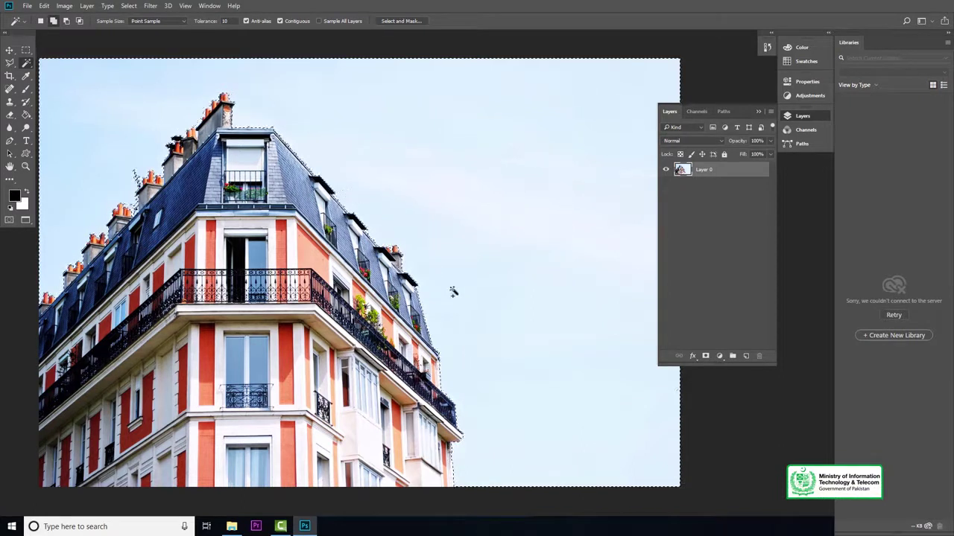
# Zoom into the rooftop and add the sky between the chimneys to the selection
pyautogui.press('z')
pyautogui.moveTo(59, 246)
pyautogui.mouseDown()
pyautogui.moveTo(241, 189)
pyautogui.moveTo(162, 301)
pyautogui.mouseUp()
pyautogui.press('w')
pyautogui.click(173, 250)
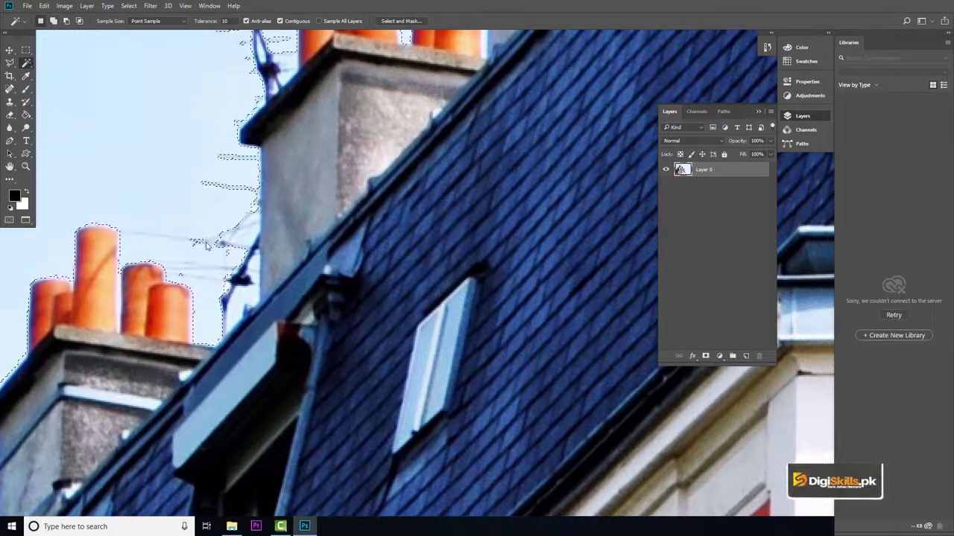
# Zoom out to the whole photo, delete the selected sky, and deselect
pyautogui.press('z')
pyautogui.keyDown('alt'); pyautogui.click(273, 287); pyautogui.keyUp('alt')
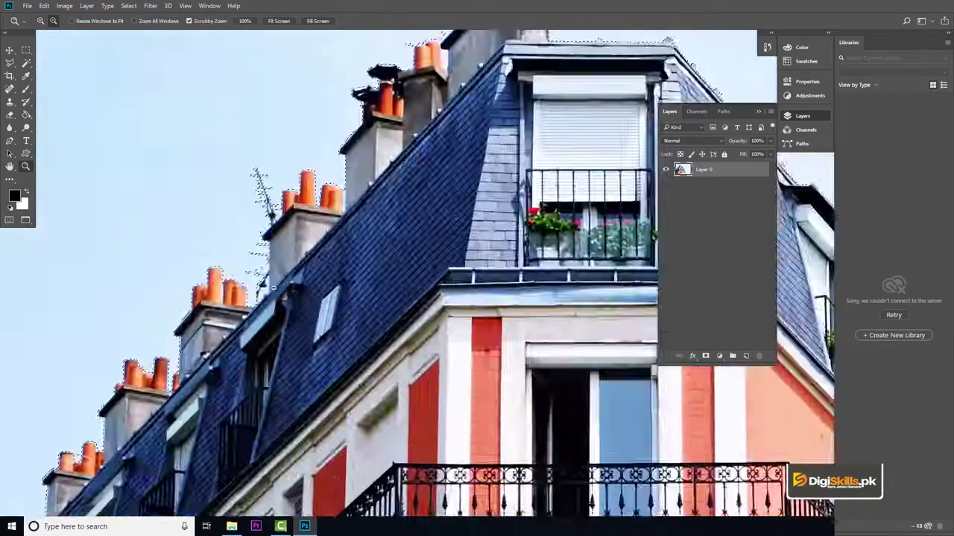
pyautogui.press('v')
pyautogui.hotkey('ctrl', '-')
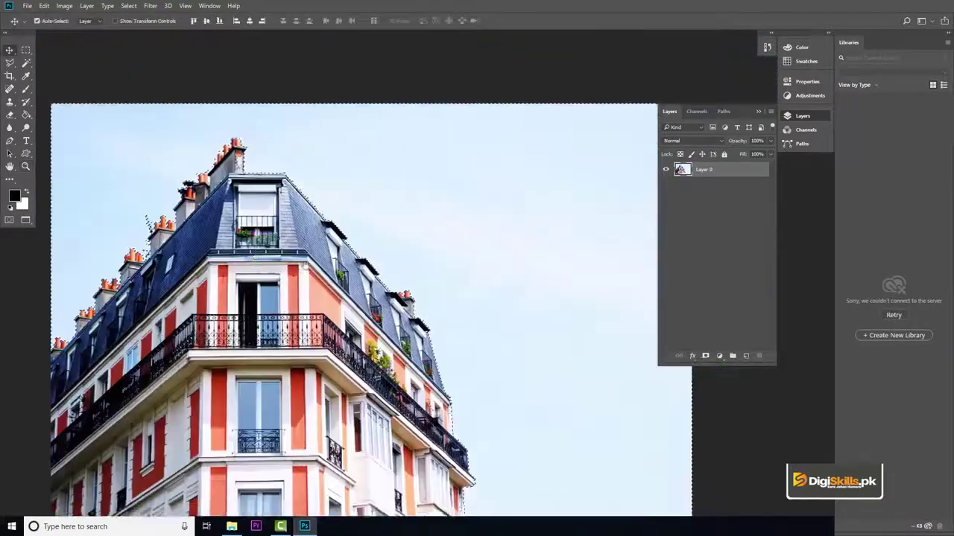
pyautogui.press('z')
pyautogui.press('v')
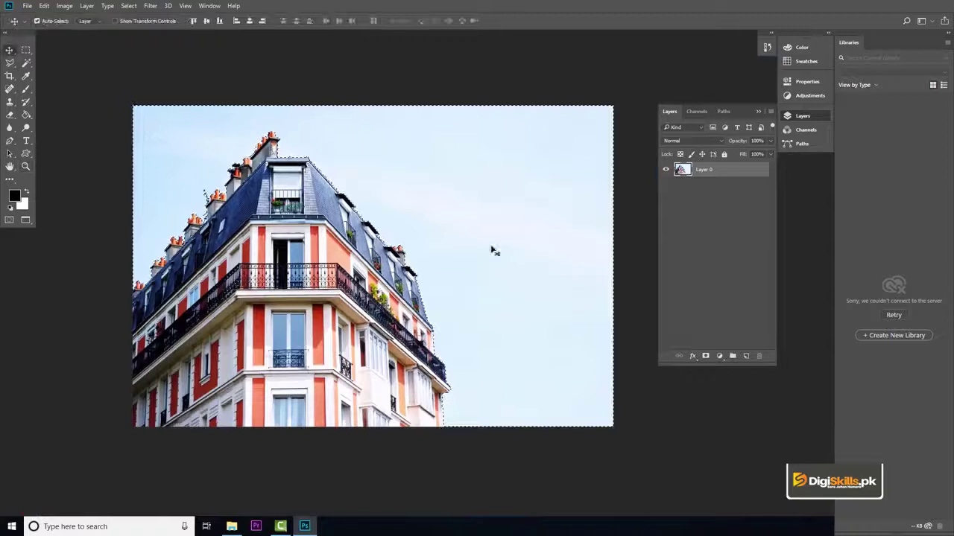
pyautogui.press('Delete')
pyautogui.hotkey('ctrl', 'd')
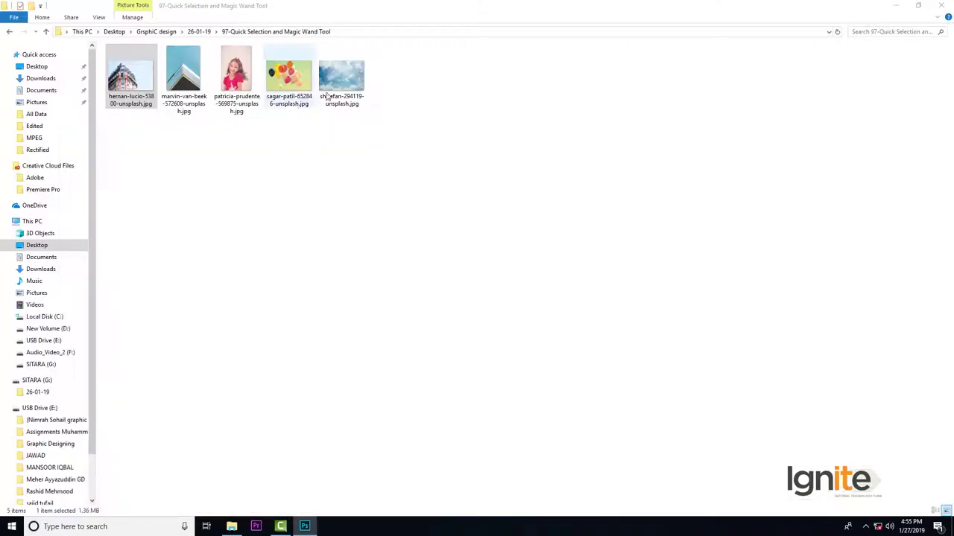
# Place the shttefan cloud photo, enlarged past the canvas edges, beneath the building's Layer 0
pyautogui.moveTo(326, 95); pyautogui.dragTo(447, 184)
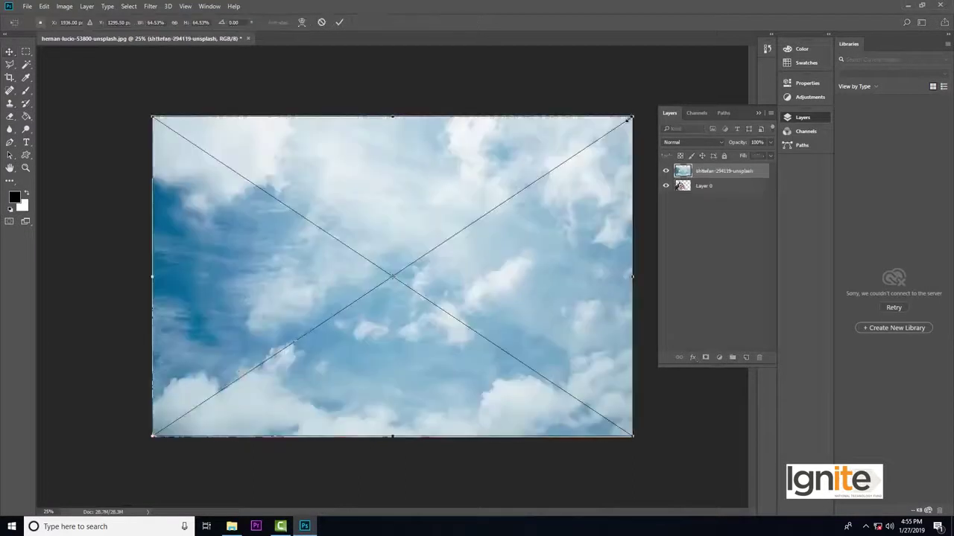
pyautogui.moveTo(645, 106); pyautogui.dragTo(659, 96)
pyautogui.press('Return')
pyautogui.moveTo(705, 172); pyautogui.dragTo(709, 200)
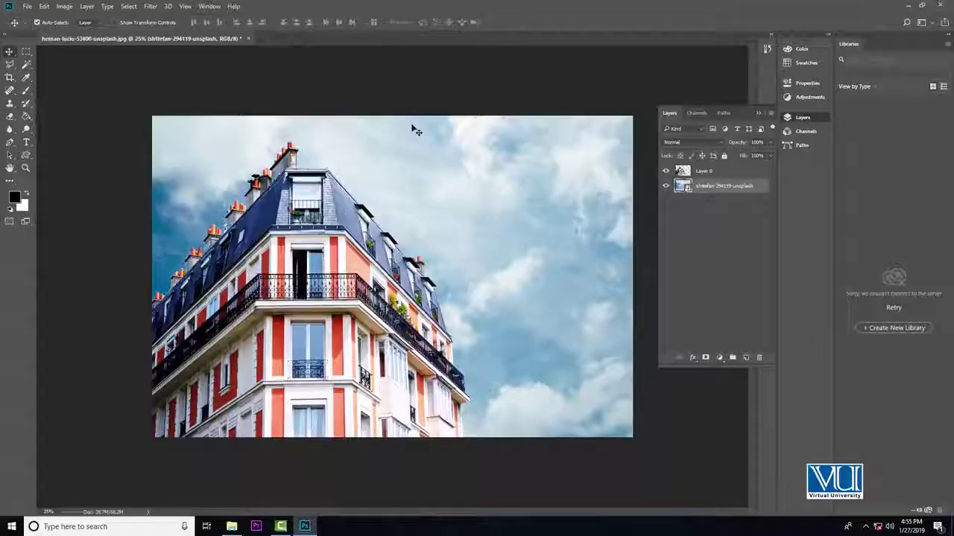
# Close the apartment document without saving and open patricia-prudente-569875-unsplash.jpg
pyautogui.hotkey('ctrl', 'w')
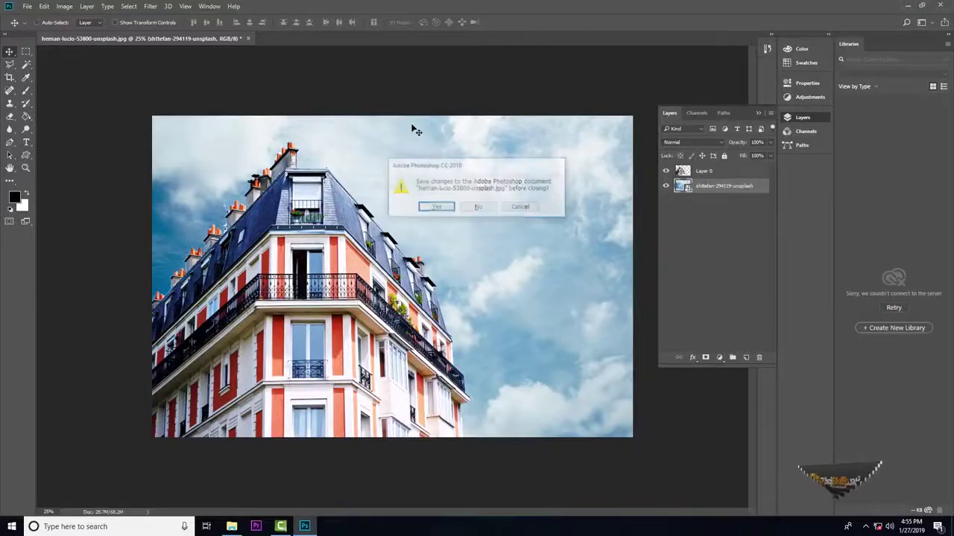
pyautogui.click(471, 210)
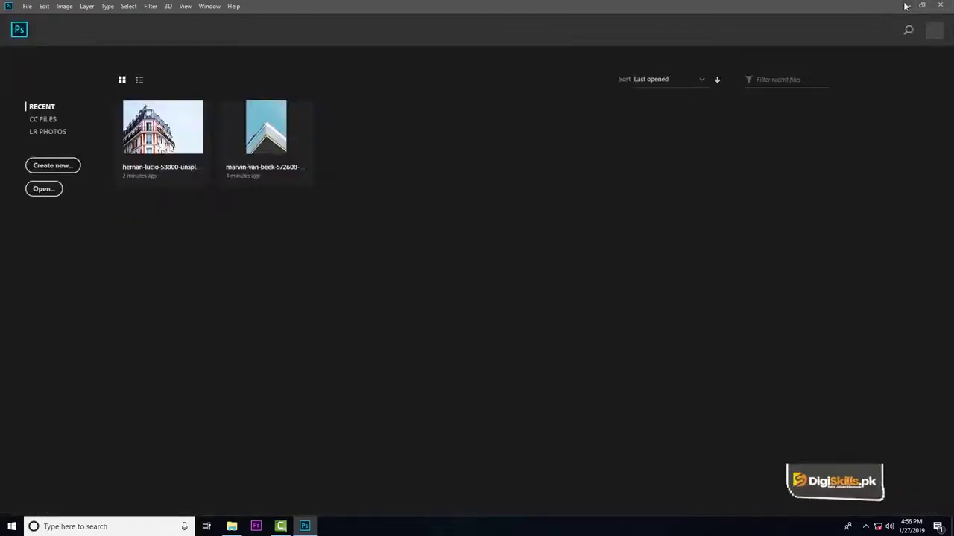
pyautogui.click(905, 6)
pyautogui.moveTo(236, 74)
pyautogui.mouseDown()
pyautogui.moveTo(302, 482)
pyautogui.moveTo(373, 253)
pyautogui.mouseUp()
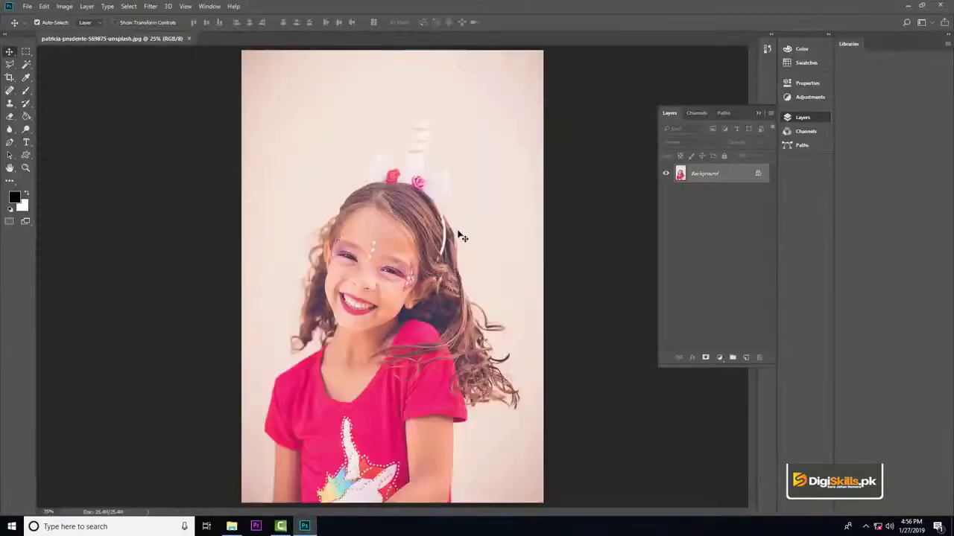
# Turn the portrait's Background into Layer 0 and show it in full-screen mode
pyautogui.hotkey('ctrl', 'shift', 'n')
pyautogui.click(561, 171)
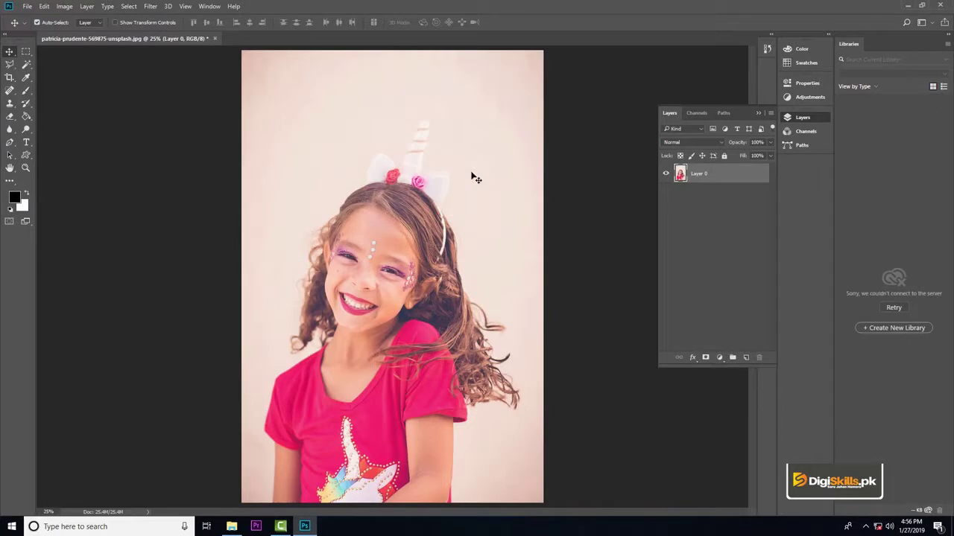
pyautogui.press('f')
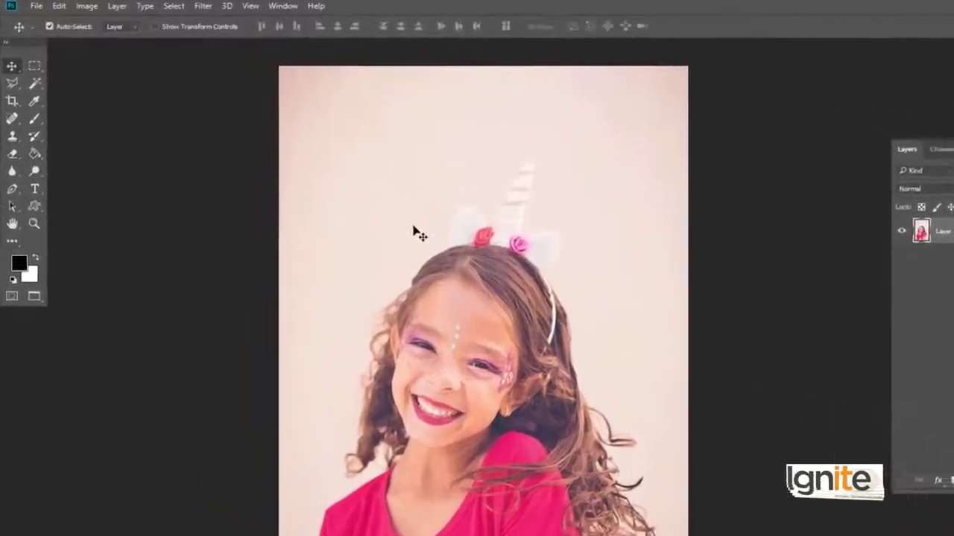
pyautogui.click(42, 87)
pyautogui.rightClick(45, 91)
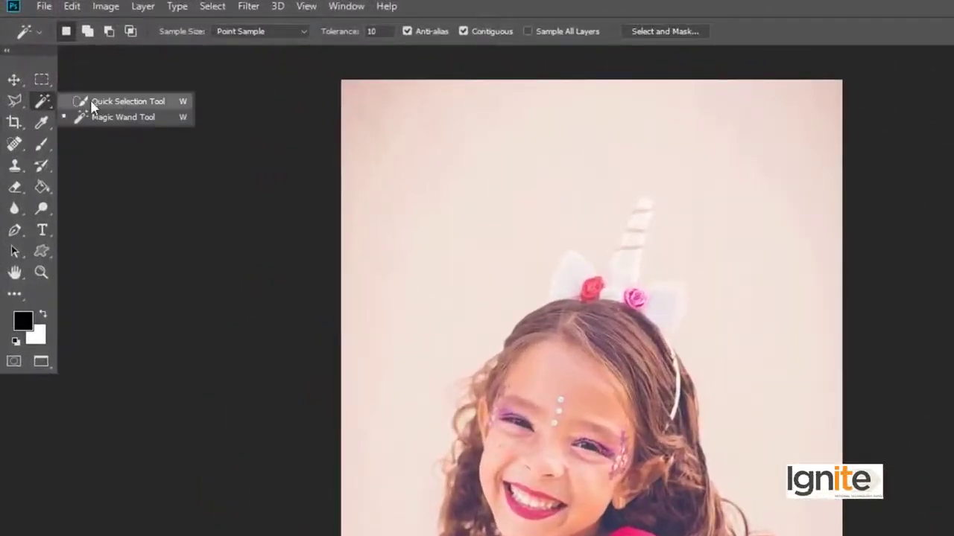
pyautogui.click(128, 102)
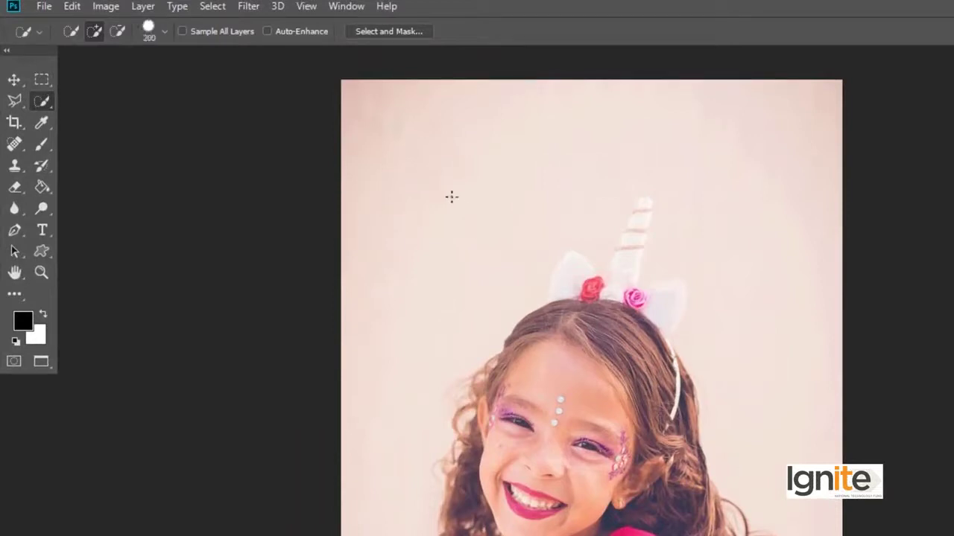
pyautogui.press(']')
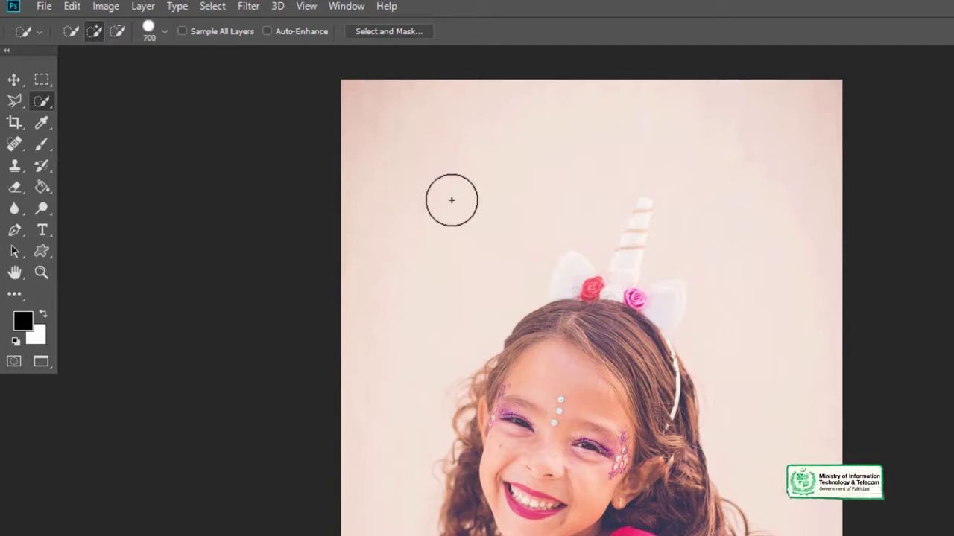
pyautogui.press(']')
pyautogui.press(']')
pyautogui.press(']')
pyautogui.press('[')
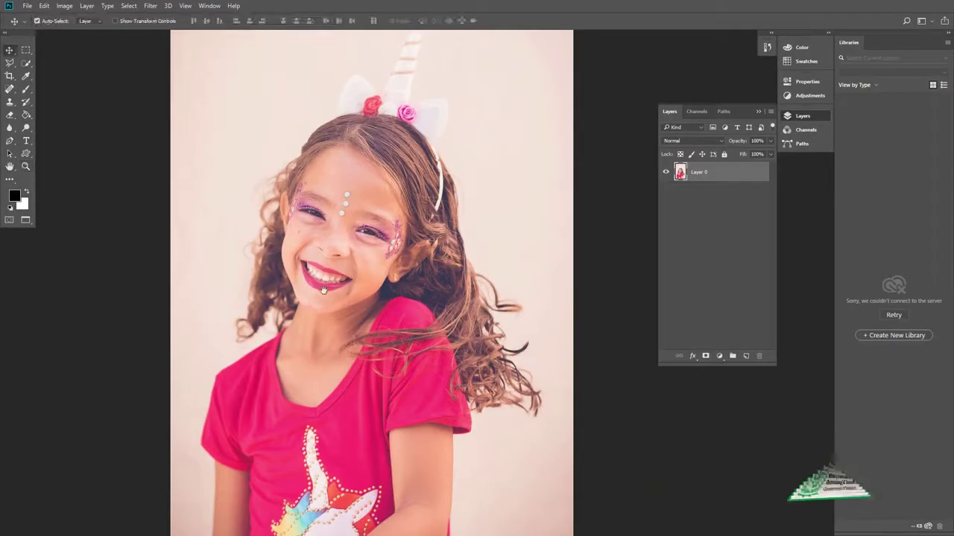
pyautogui.hotkey('ctrl', '-')
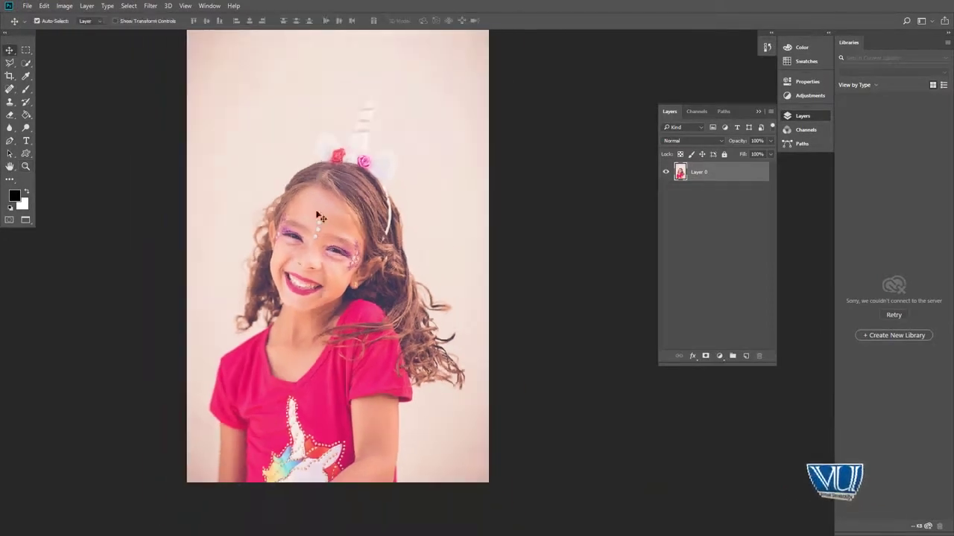
pyautogui.scroll(2, 341, 263)
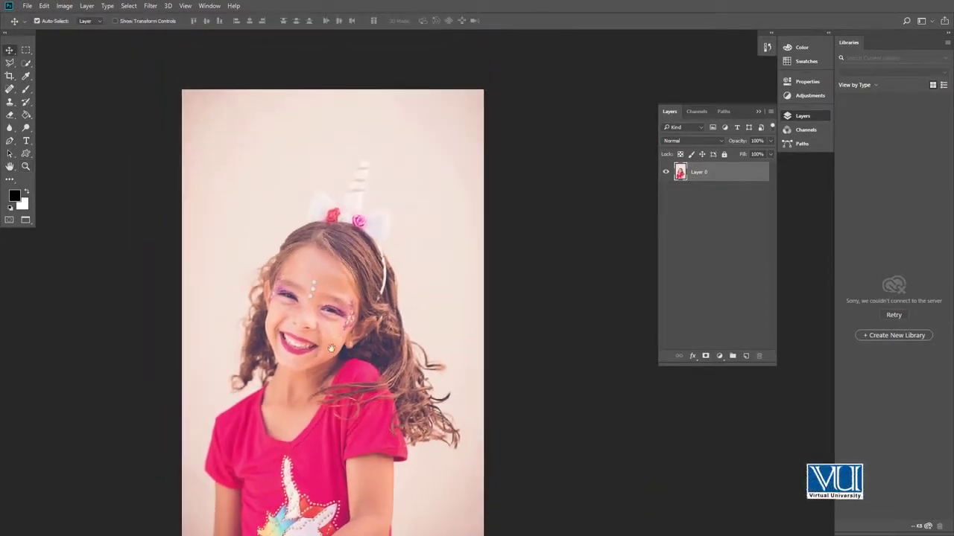
pyautogui.scroll(-2, 332, 348)
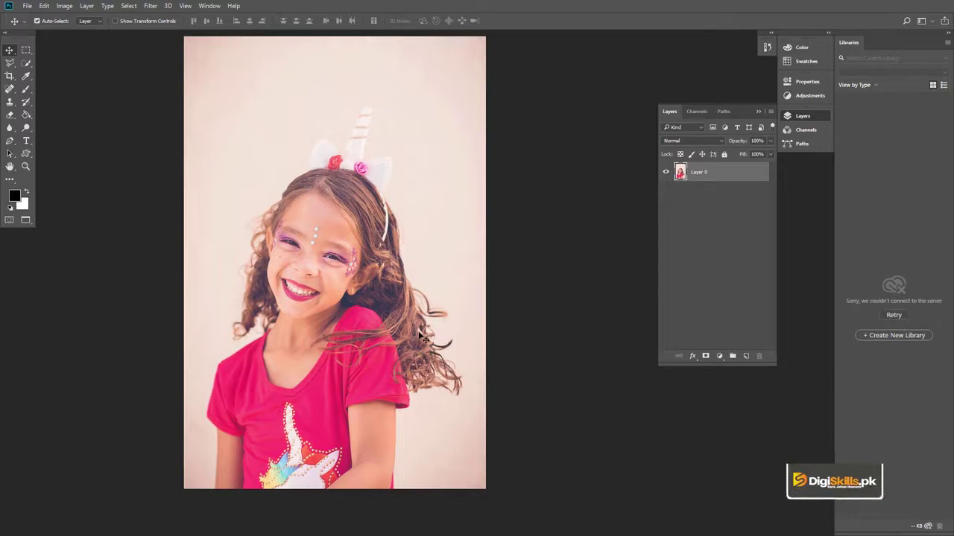
# Quick-select the girl from shirt to chin, plus the loose curls on the right
pyautogui.press('w')
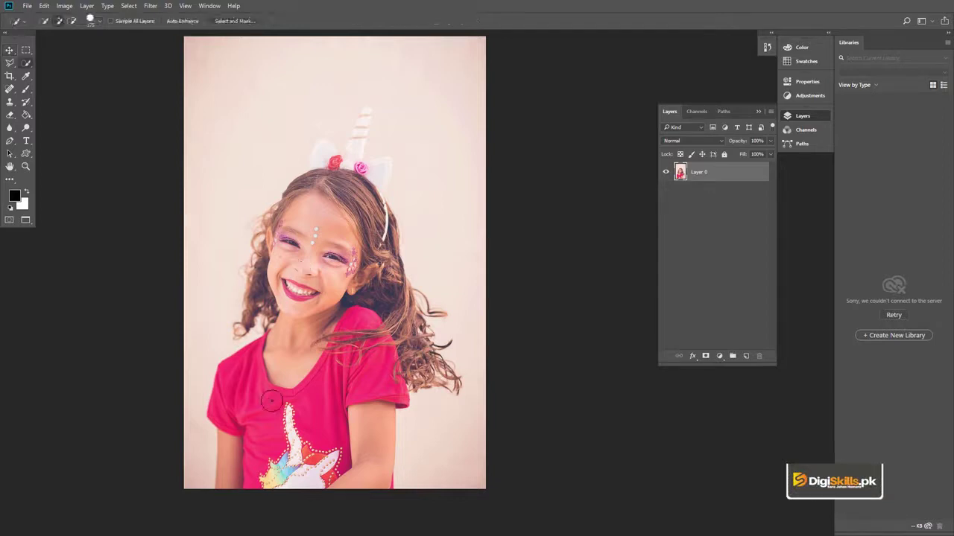
pyautogui.moveTo(259, 380)
pyautogui.mouseDown()
pyautogui.moveTo(282, 349)
pyautogui.moveTo(276, 292)
pyautogui.moveTo(382, 253)
pyautogui.moveTo(390, 344)
pyautogui.mouseUp()
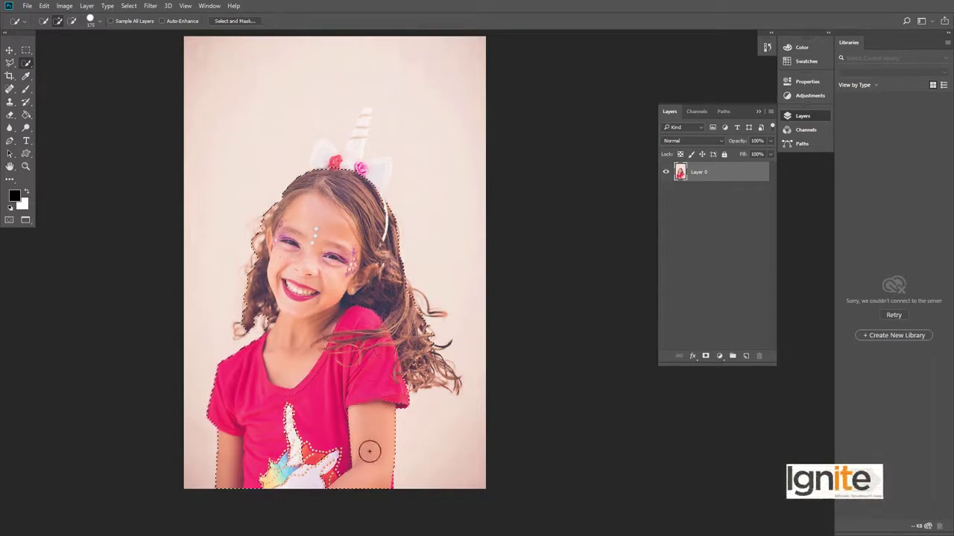
pyautogui.press('z')
pyautogui.click(421, 377)
pyautogui.press('w')
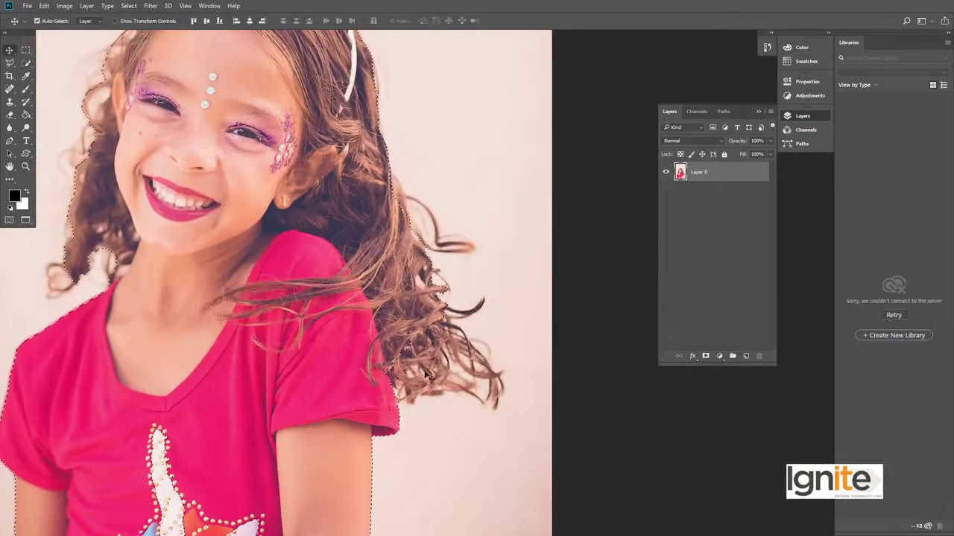
pyautogui.moveTo(410, 331); pyautogui.dragTo(427, 339)
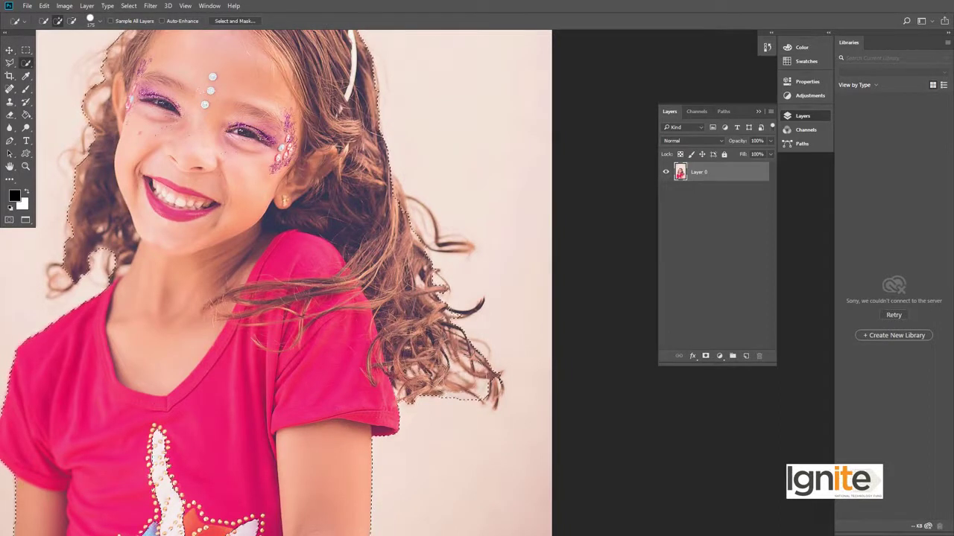
# Subtract the background below the hair tips while inspecting the hair and shoulder up close
pyautogui.moveTo(283, 195); pyautogui.dragTo(387, 361)
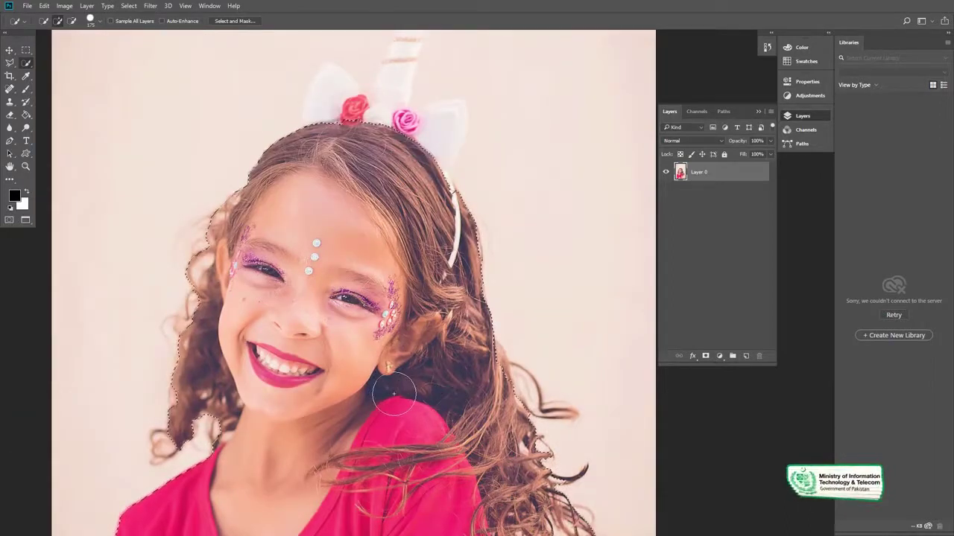
pyautogui.scroll(2, 430, 401)
pyautogui.moveTo(430, 401)
pyautogui.mouseDown()
pyautogui.moveTo(288, 194)
pyautogui.moveTo(318, 199)
pyautogui.mouseUp()
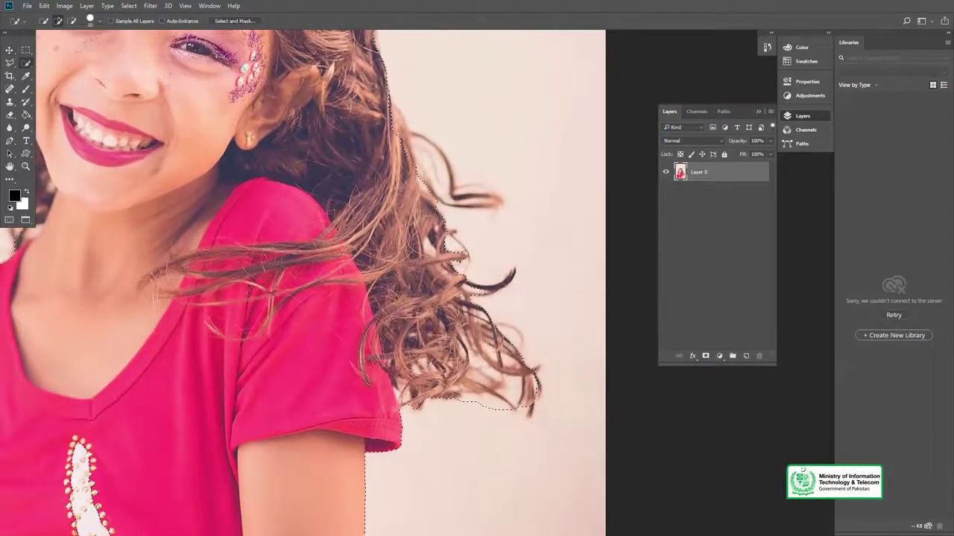
pyautogui.keyDown('alt'); pyautogui.click(494, 417); pyautogui.keyUp('alt')
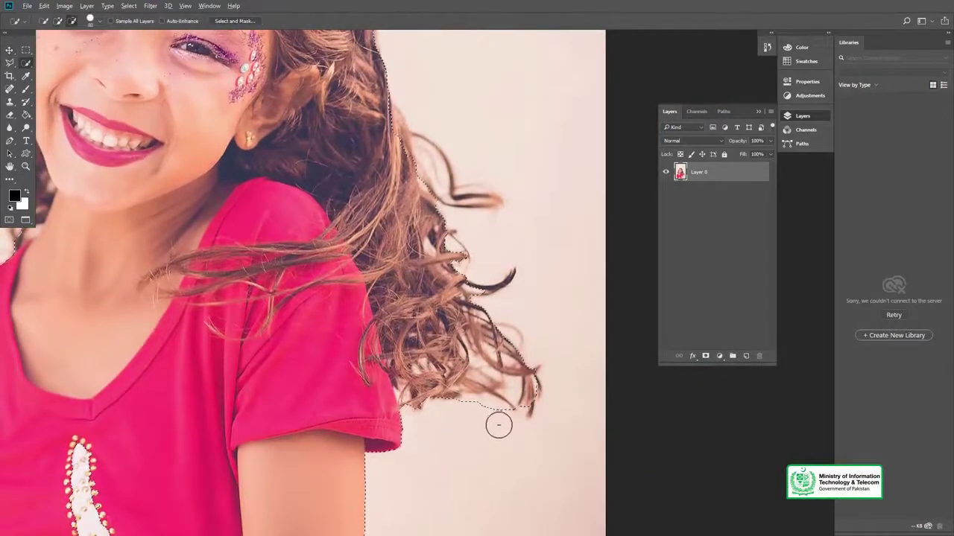
pyautogui.press('z')
pyautogui.click(418, 361)
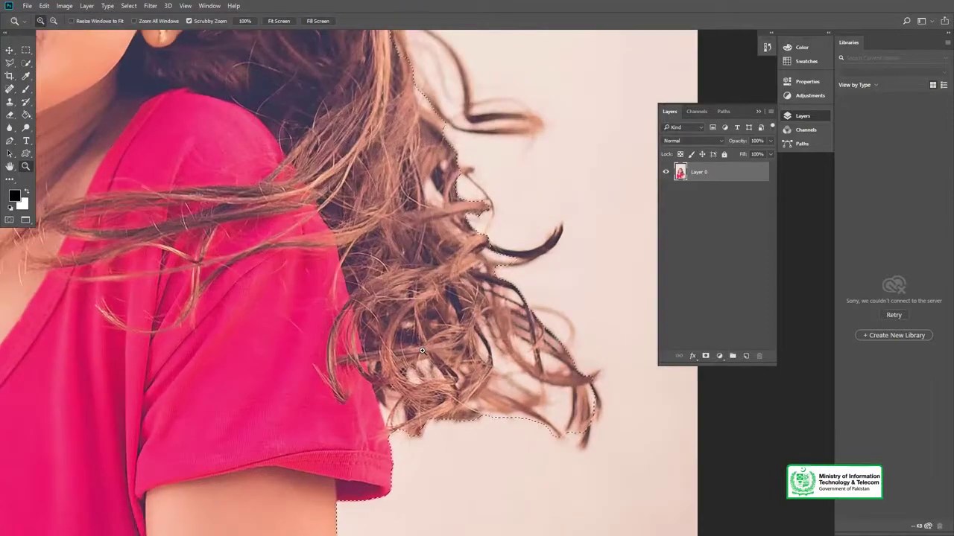
pyautogui.click(422, 351)
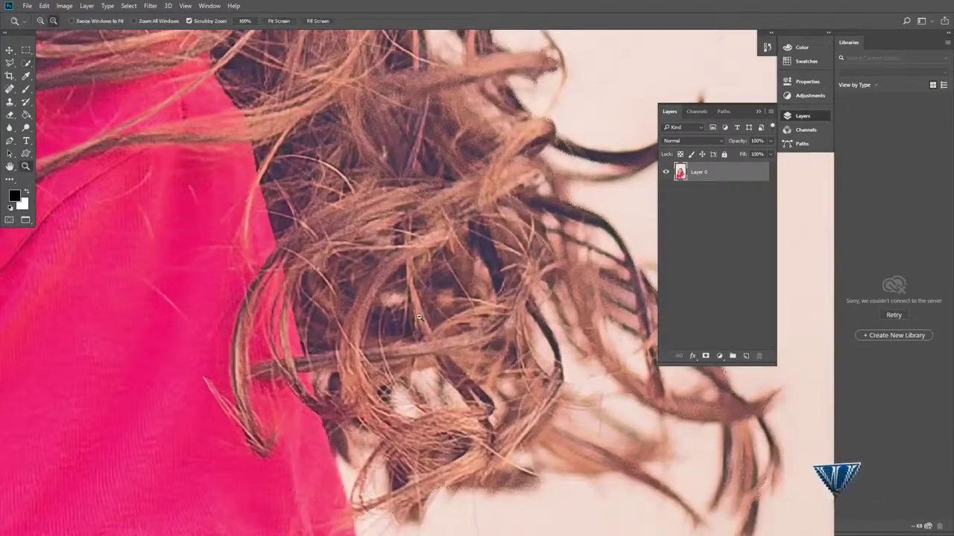
pyautogui.keyDown('alt'); pyautogui.click(418, 307); pyautogui.keyUp('alt')
pyautogui.press('v')
pyautogui.scroll(2, 417, 308)
pyautogui.press('w')
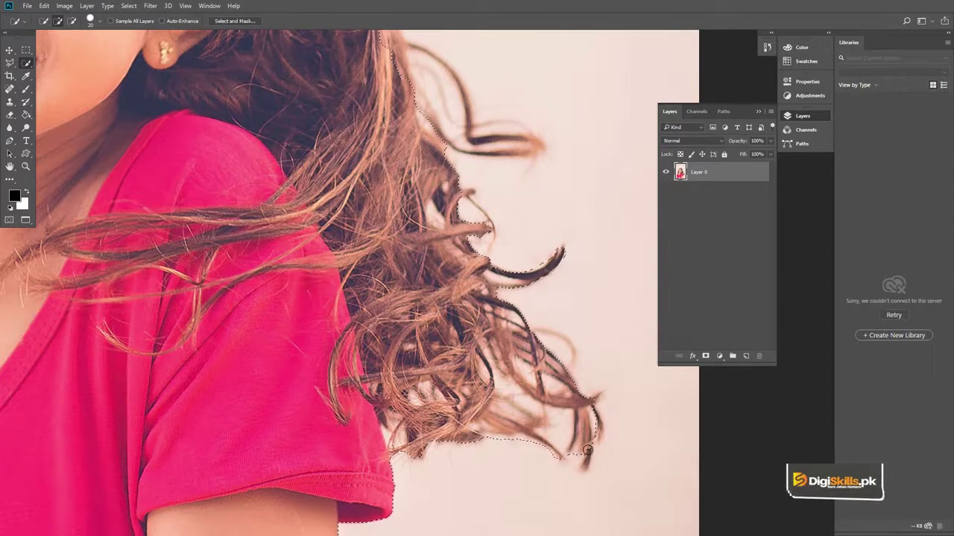
# Add the loose hair strand to the girl's selection
pyautogui.scroll(3, 541, 374)
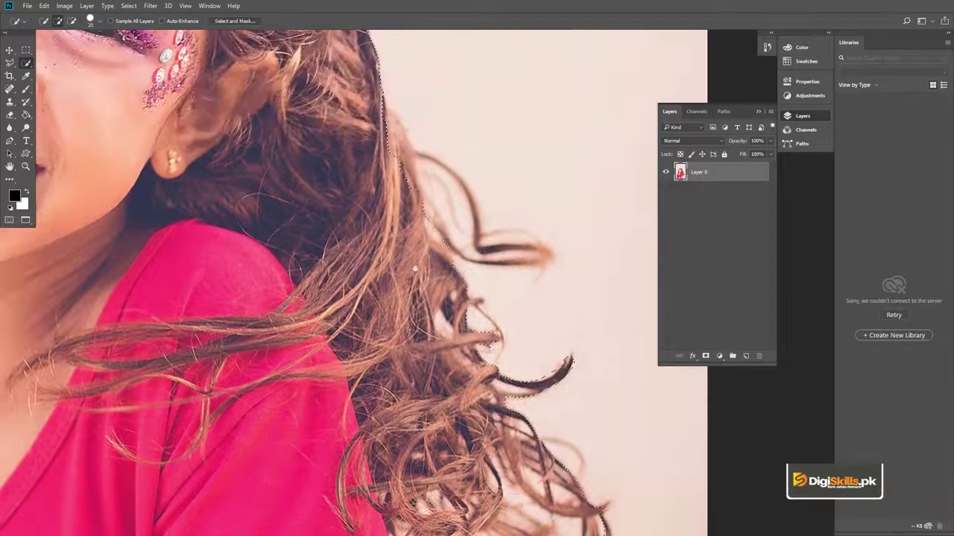
pyautogui.scroll(2, 436, 317)
pyautogui.hscroll(-1, 436, 316)
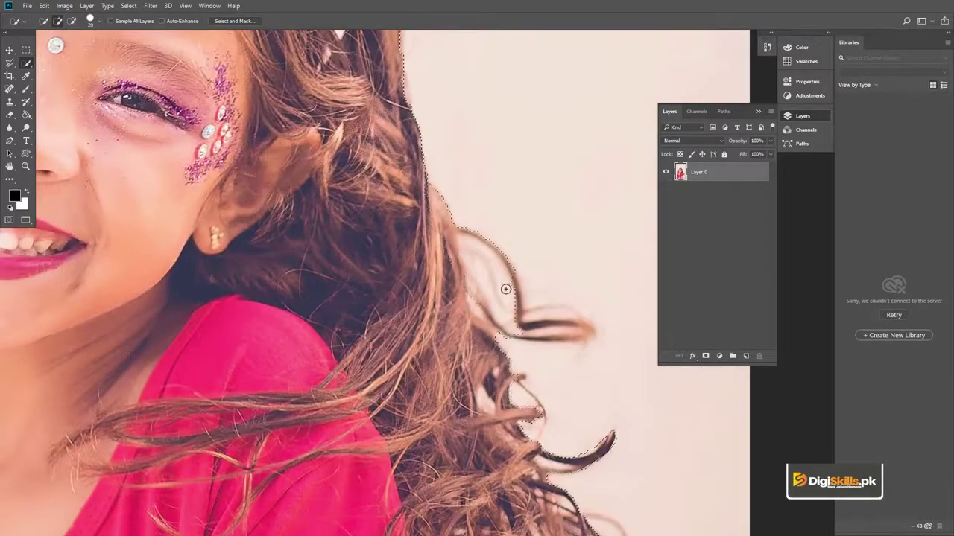
pyautogui.moveTo(544, 320); pyautogui.dragTo(561, 315)
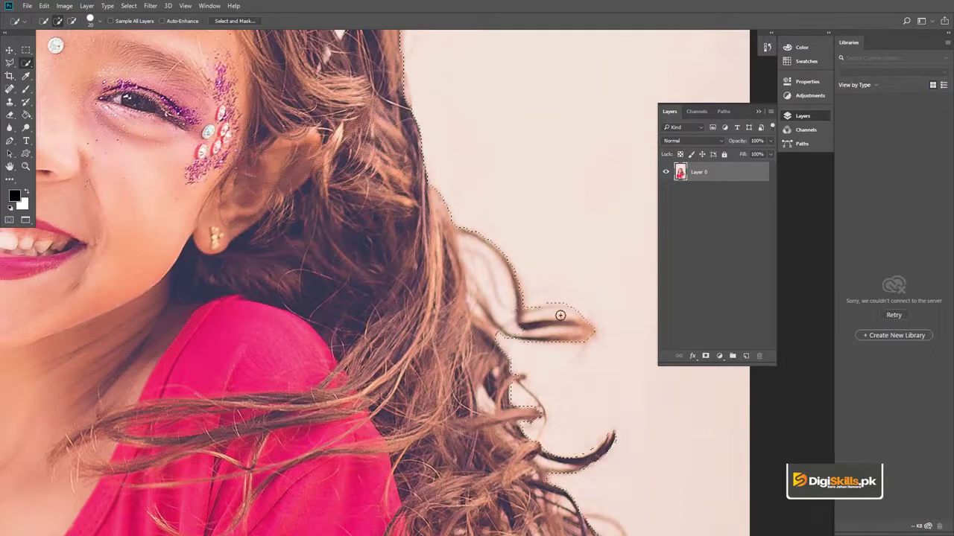
pyautogui.scroll(3, 399, 237)
pyautogui.hscroll(-2, 399, 237)
pyautogui.scroll(2, 435, 266)
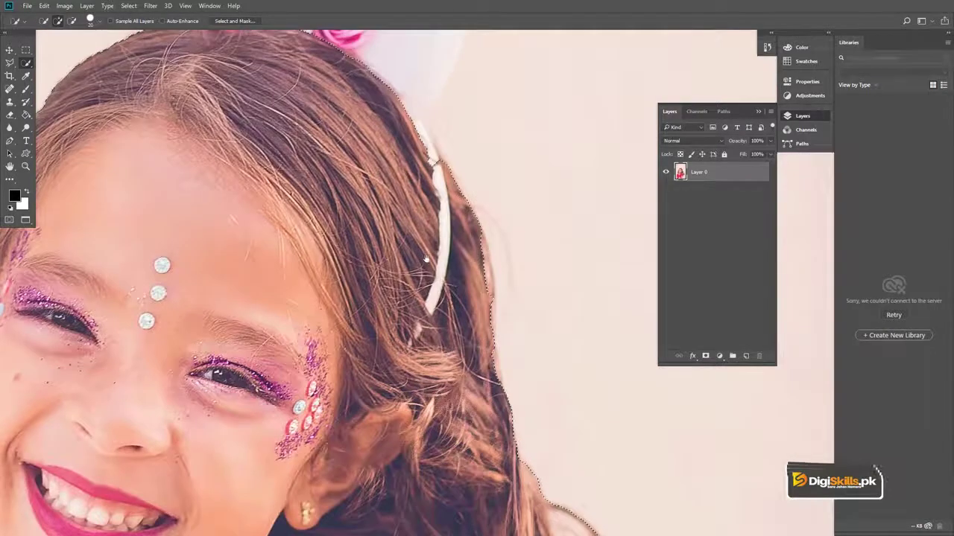
pyautogui.scroll(1, 473, 296)
pyautogui.scroll(1, 474, 296)
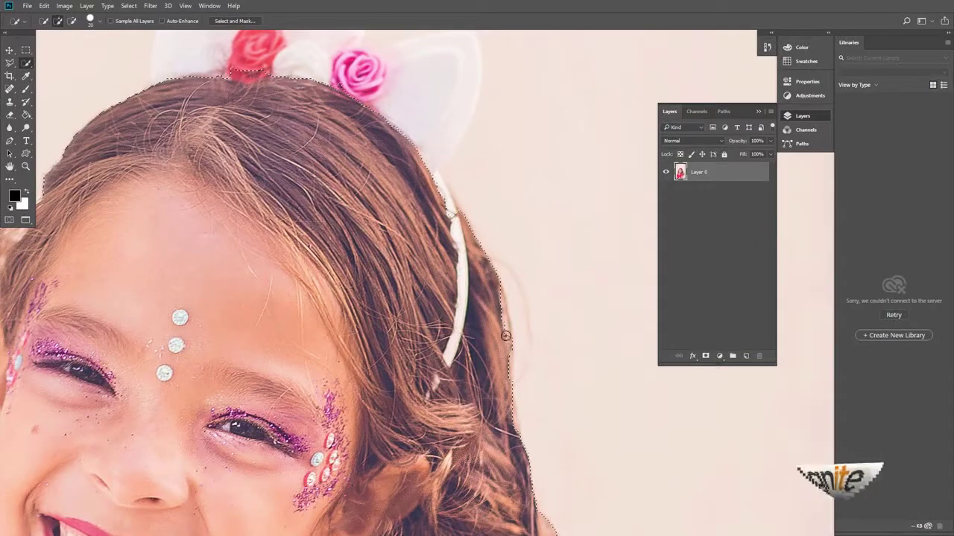
pyautogui.scroll(3, 504, 311)
pyautogui.hscroll(-3, 504, 312)
pyautogui.scroll(1, 551, 320)
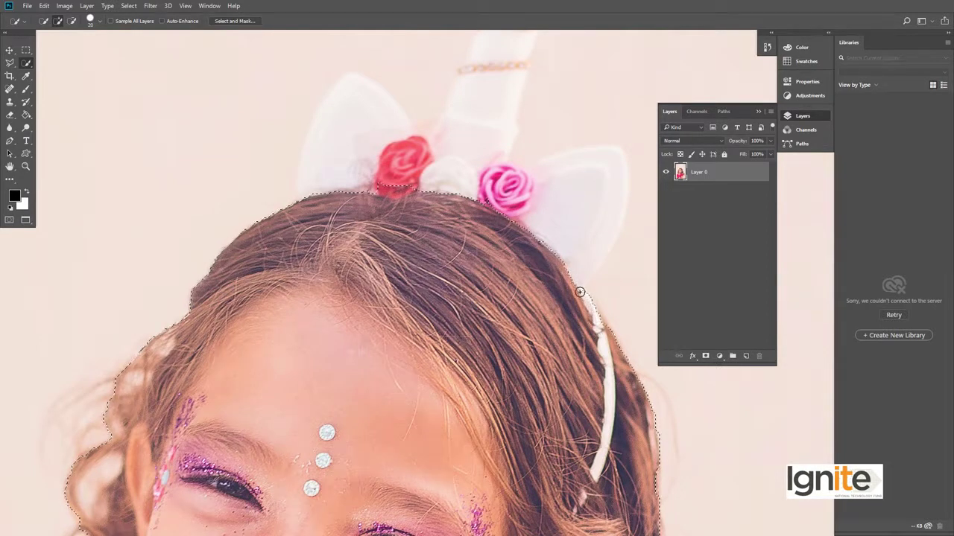
# Remove the red rose's base from the selection and add the left-side hair curls
pyautogui.moveTo(438, 285); pyautogui.dragTo(457, 340)
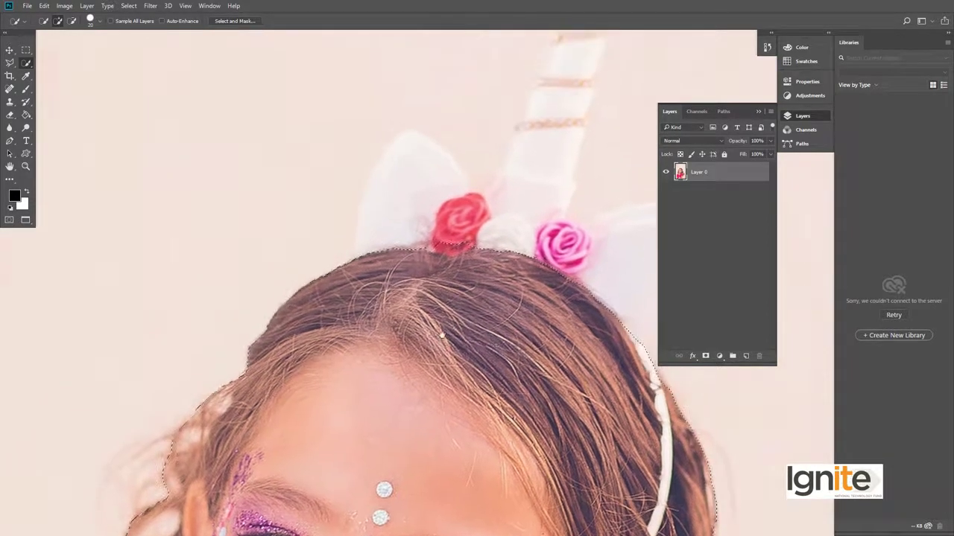
pyautogui.moveTo(446, 235); pyautogui.dragTo(383, 234)
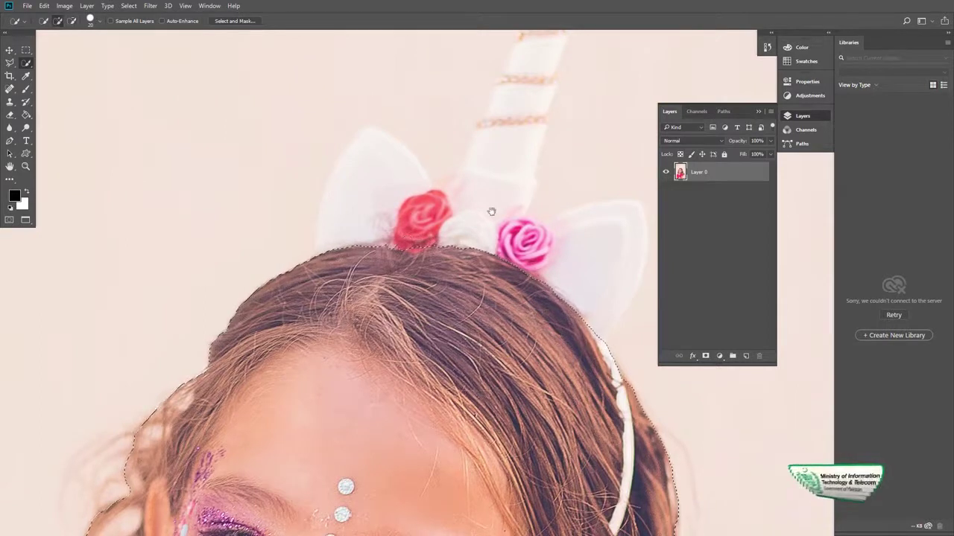
pyautogui.moveTo(492, 211); pyautogui.dragTo(439, 236)
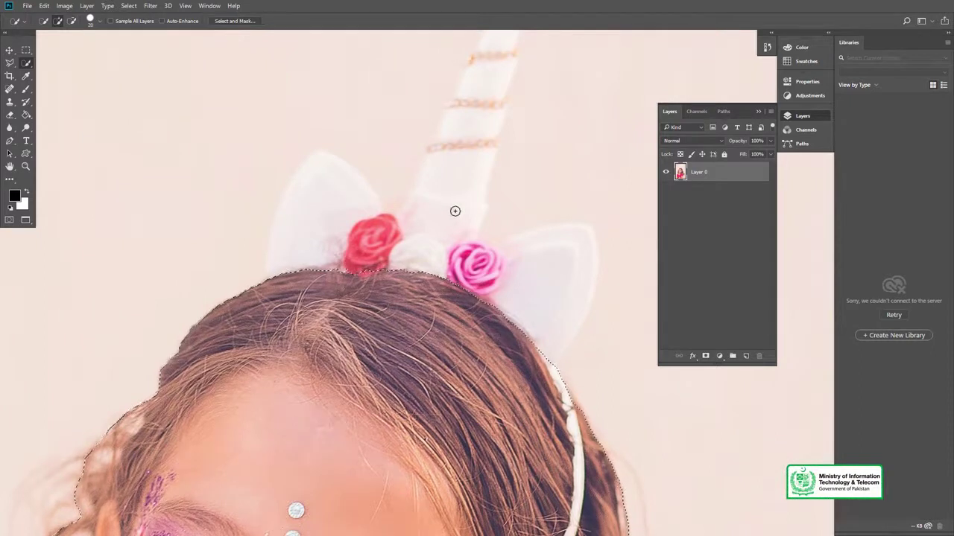
pyautogui.moveTo(445, 210); pyautogui.dragTo(368, 232)
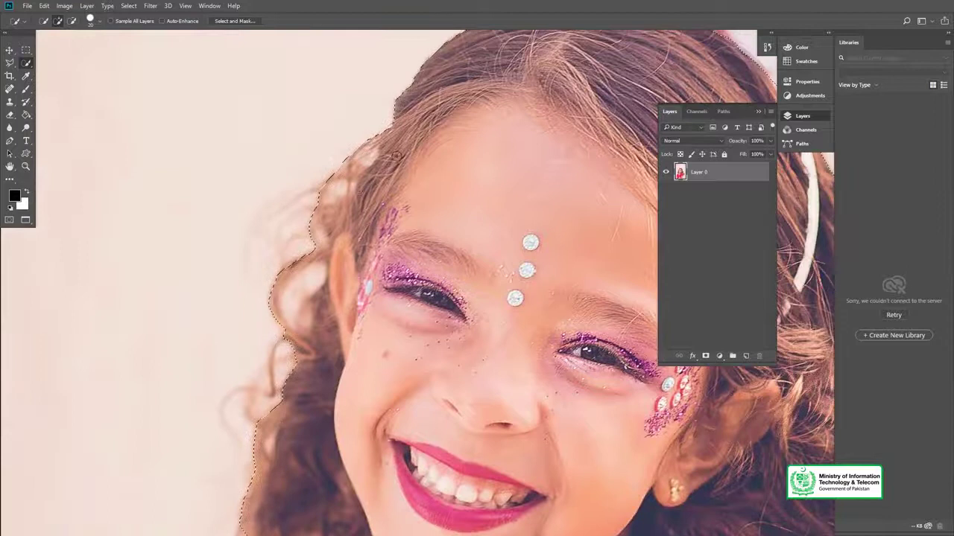
pyautogui.moveTo(330, 193)
pyautogui.mouseDown()
pyautogui.moveTo(335, 301)
pyautogui.moveTo(328, 154)
pyautogui.mouseUp()
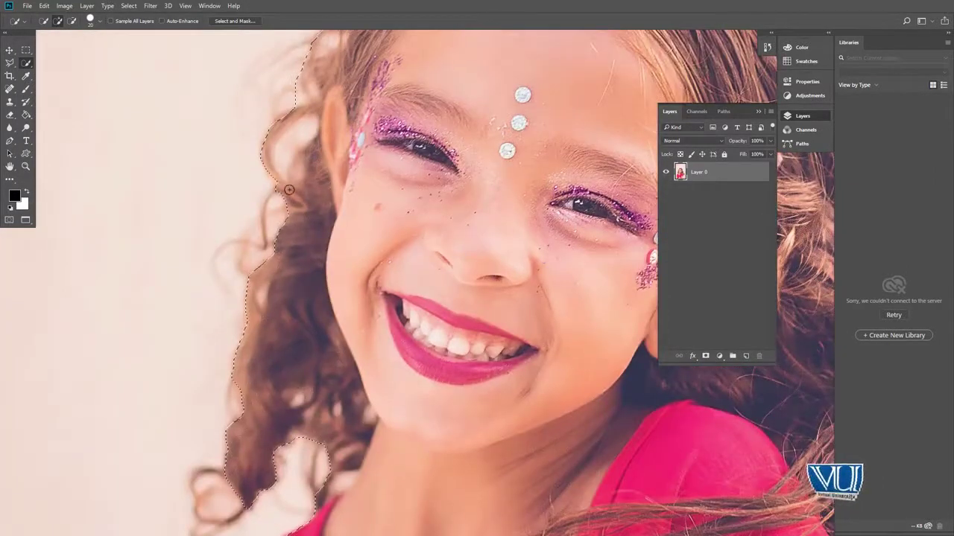
pyautogui.moveTo(252, 260); pyautogui.dragTo(246, 270)
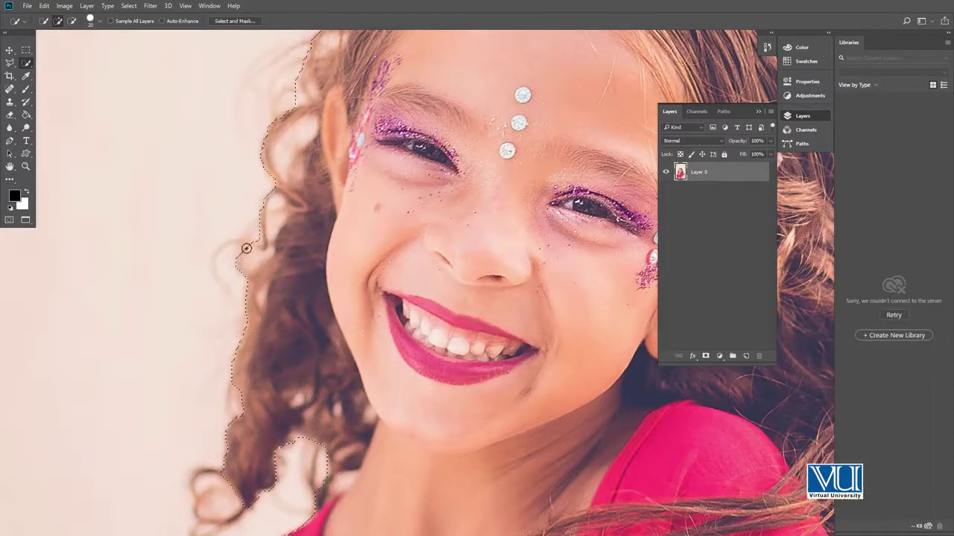
# Fit the whole photo on screen to check the selection, then return to Quick Selection
pyautogui.moveTo(269, 217); pyautogui.dragTo(238, 95)
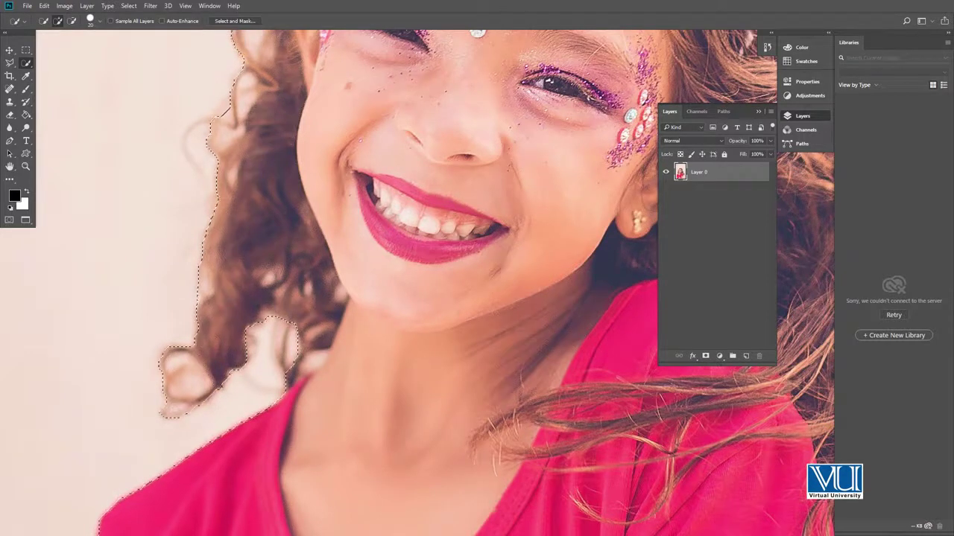
pyautogui.hotkey('ctrl', '0')
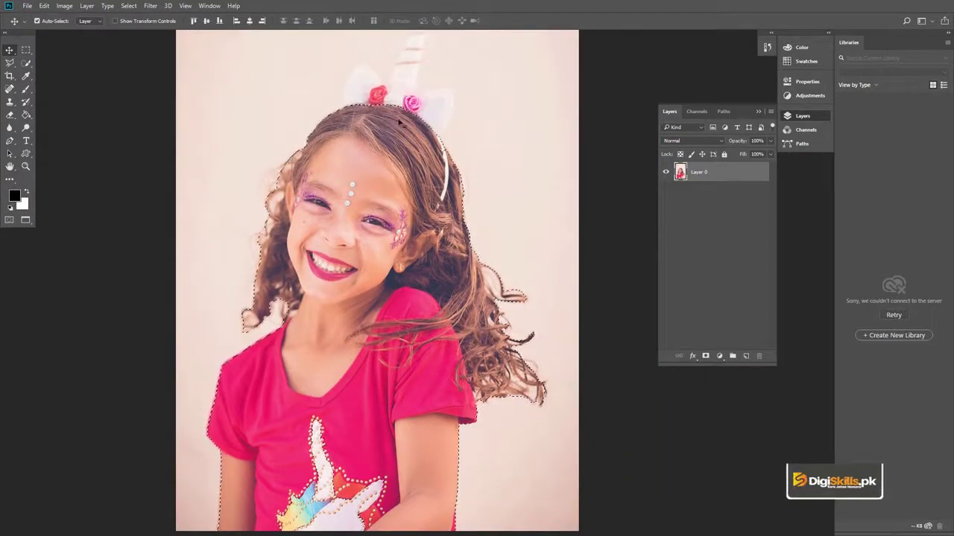
pyautogui.press('w')
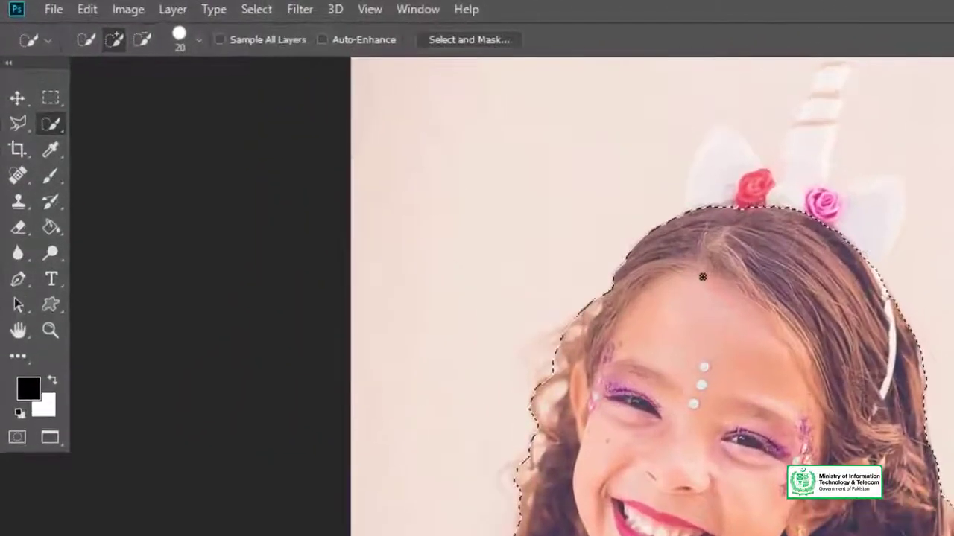
# Open Select and Mask and pick the Refine Edge brush
pyautogui.click(472, 43)
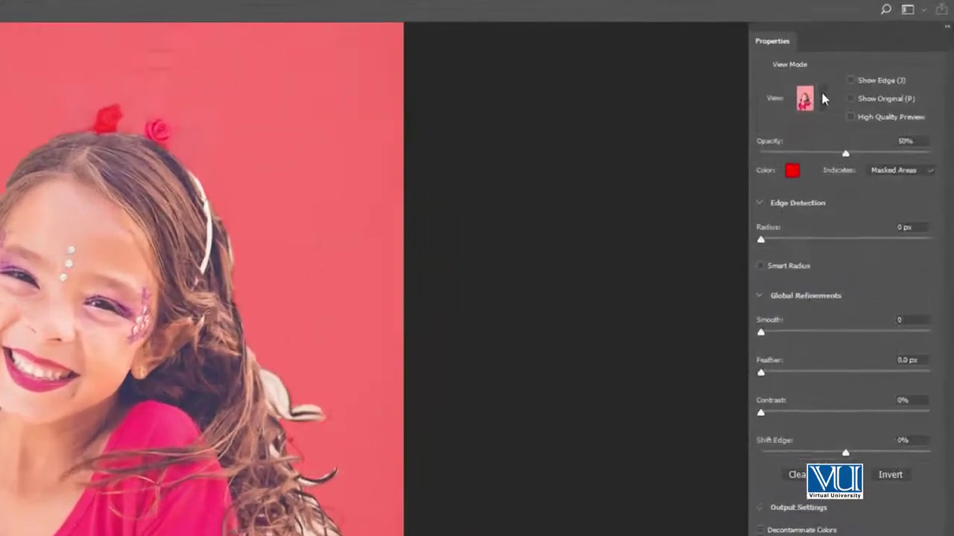
pyautogui.click(863, 81)
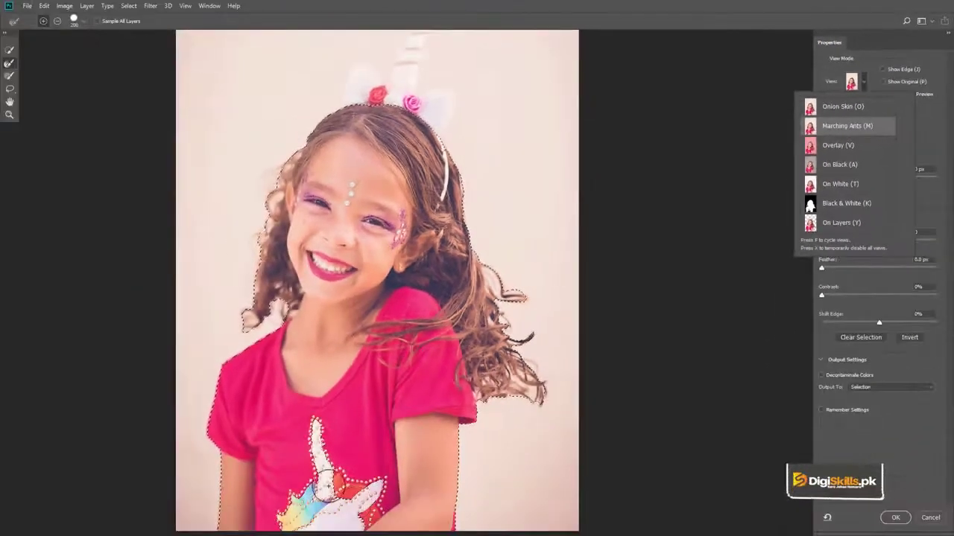
pyautogui.click(9, 50)
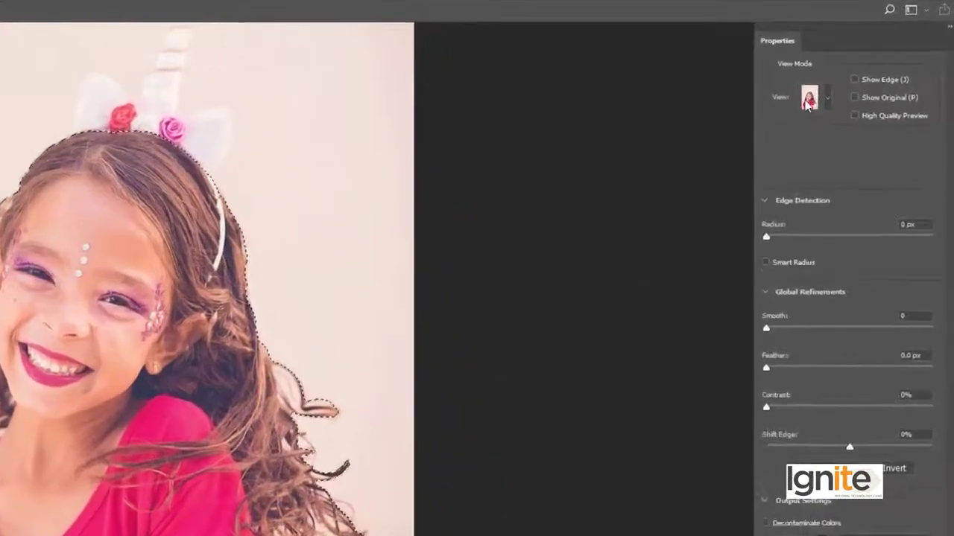
# Preview the selection in Overlay view and refine the hair edge at the girl's left
pyautogui.click(861, 84)
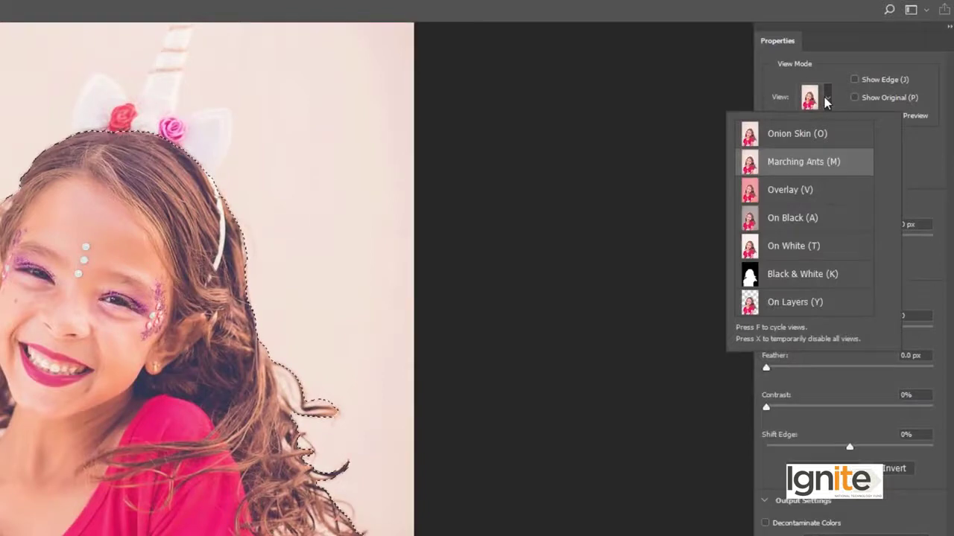
pyautogui.click(825, 102)
pyautogui.click(825, 102)
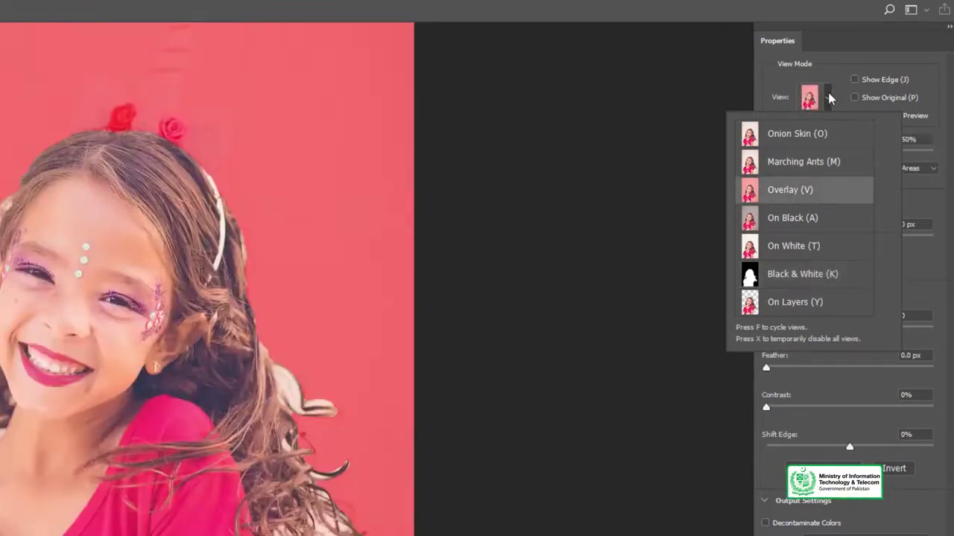
pyautogui.click(829, 99)
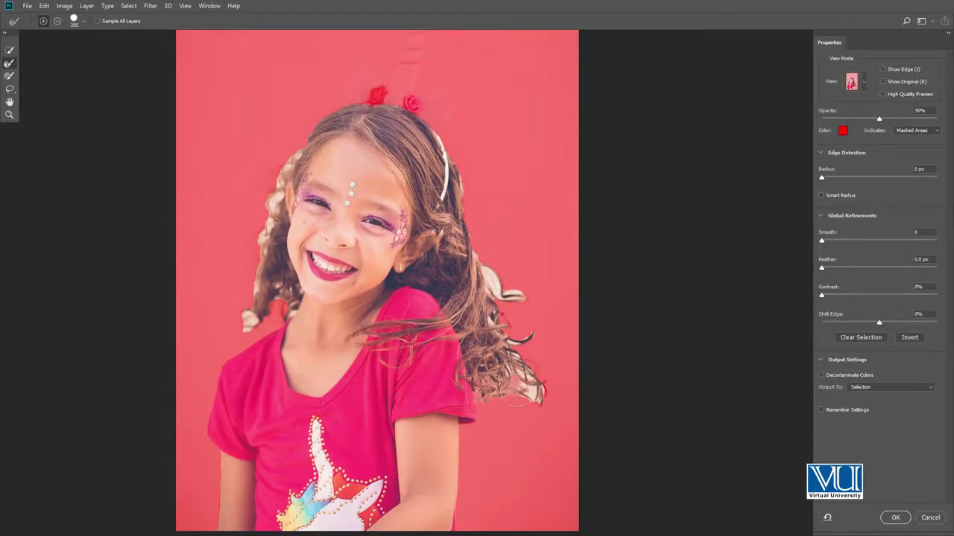
pyautogui.moveTo(501, 319); pyautogui.dragTo(491, 280)
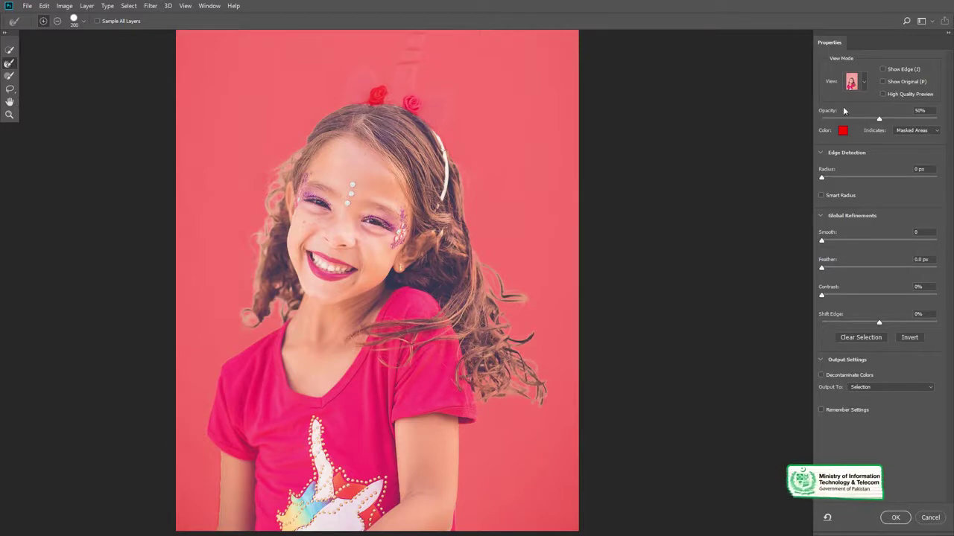
# Preview the mask in Black & White and enable Smart Radius at 4 px
pyautogui.click(862, 79)
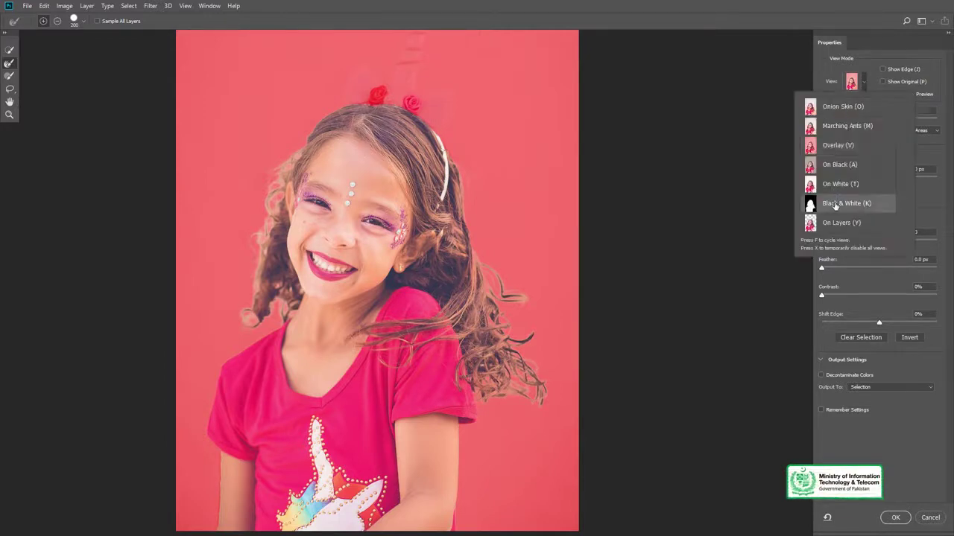
pyautogui.click(840, 203)
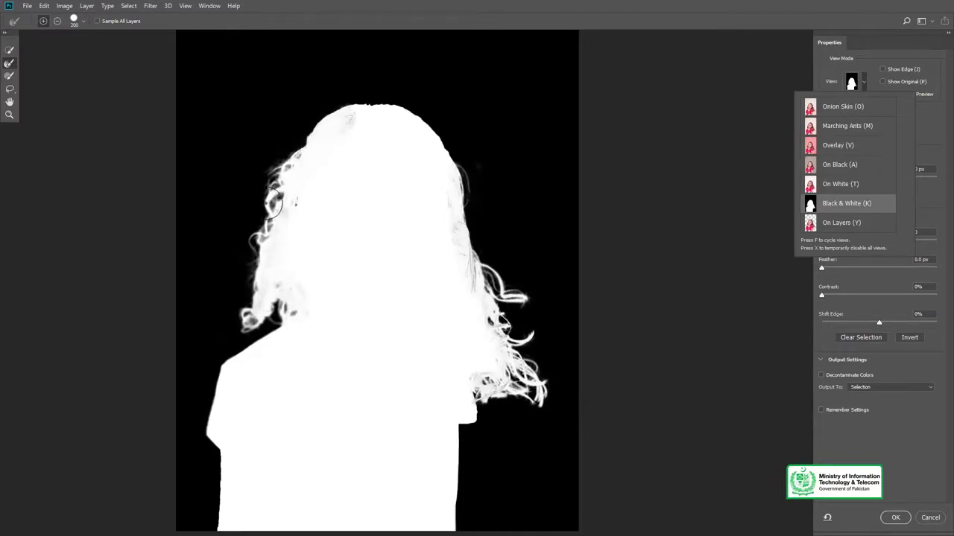
pyautogui.click(864, 85)
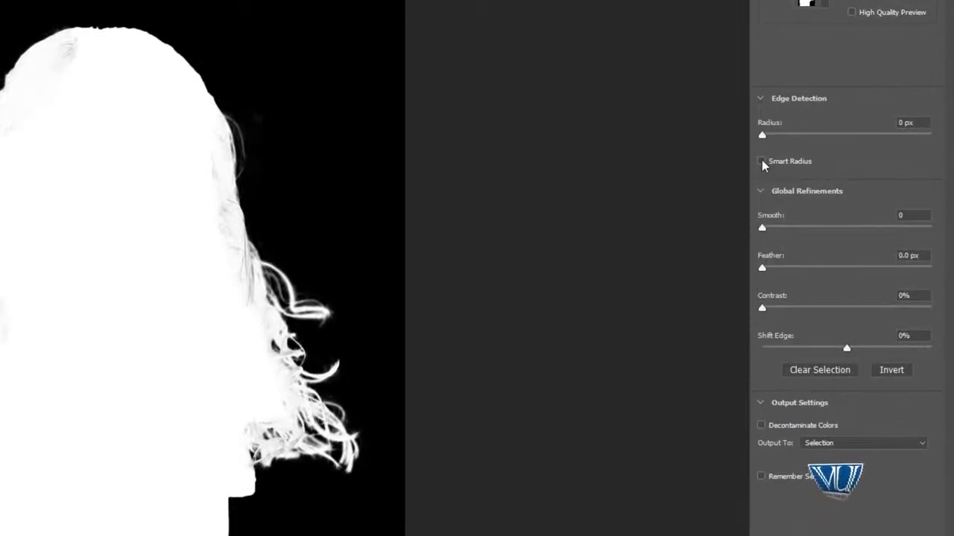
pyautogui.click(761, 162)
pyautogui.moveTo(772, 137); pyautogui.dragTo(790, 139)
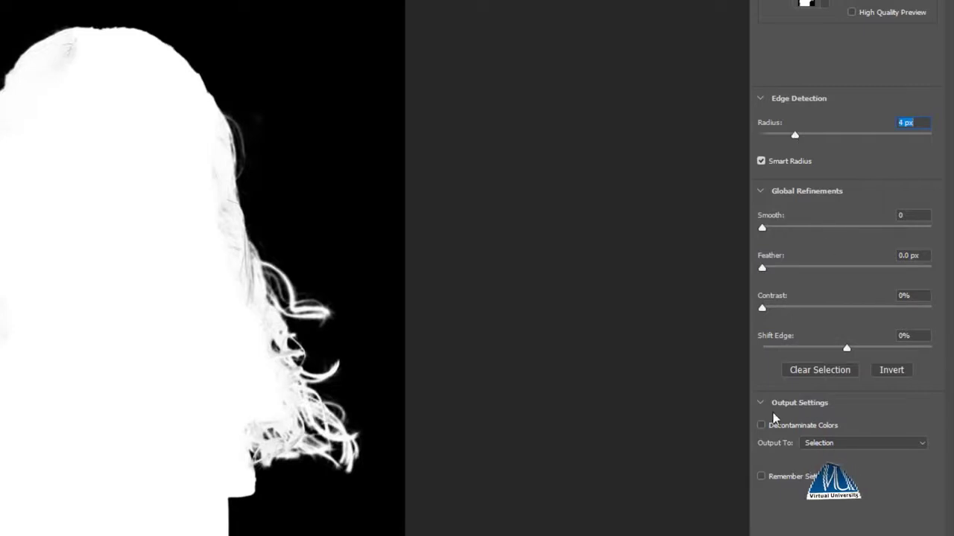
# Set the Select and Mask output to New Layer with Layer Mask
pyautogui.scroll(-2, 782, 373)
pyautogui.scroll(-2, 782, 328)
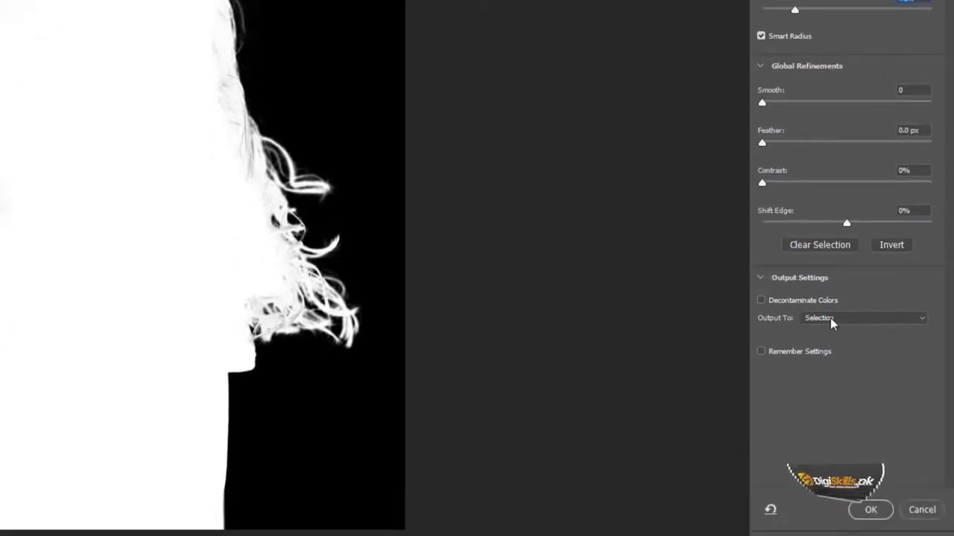
pyautogui.click(833, 319)
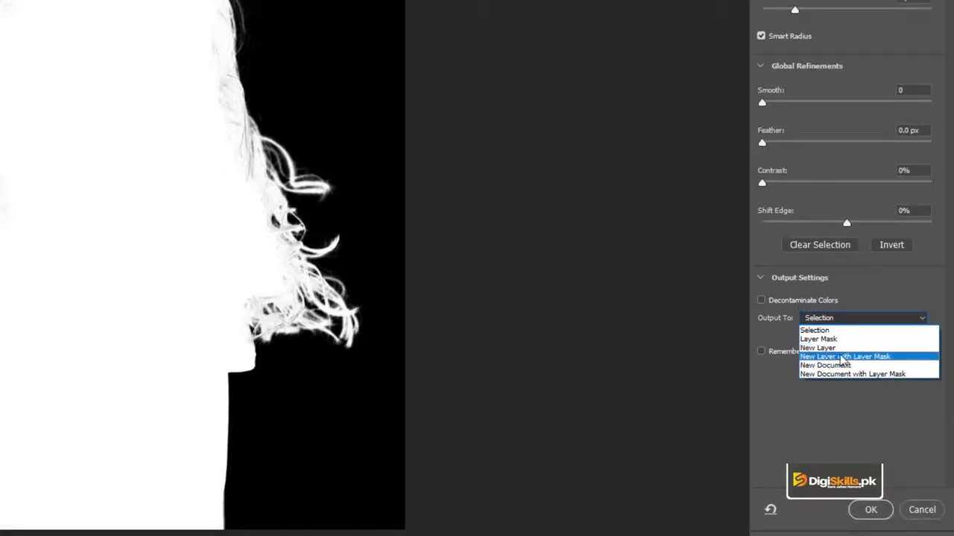
pyautogui.click(842, 358)
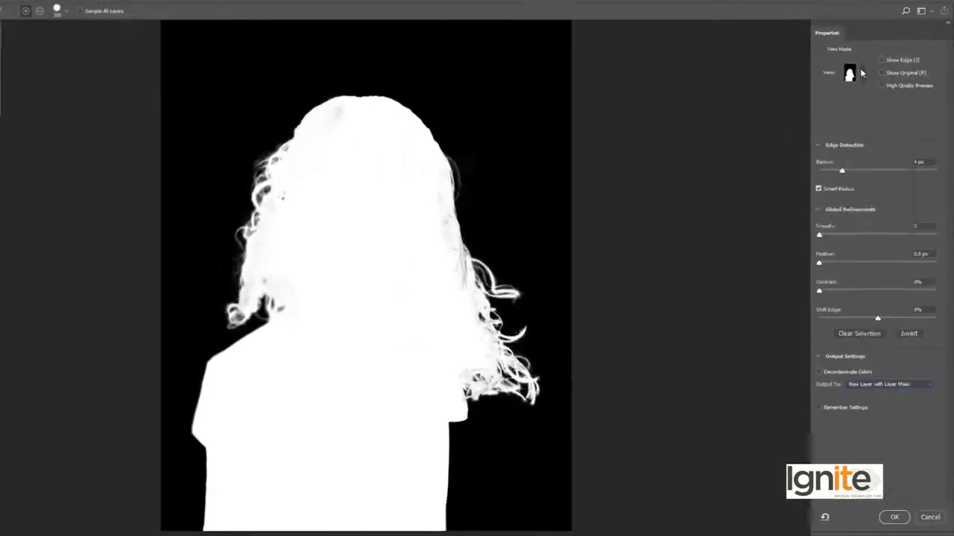
# Return to Overlay view, enable Decontaminate Colors, refine the right hair strands, and apply
pyautogui.click(853, 82)
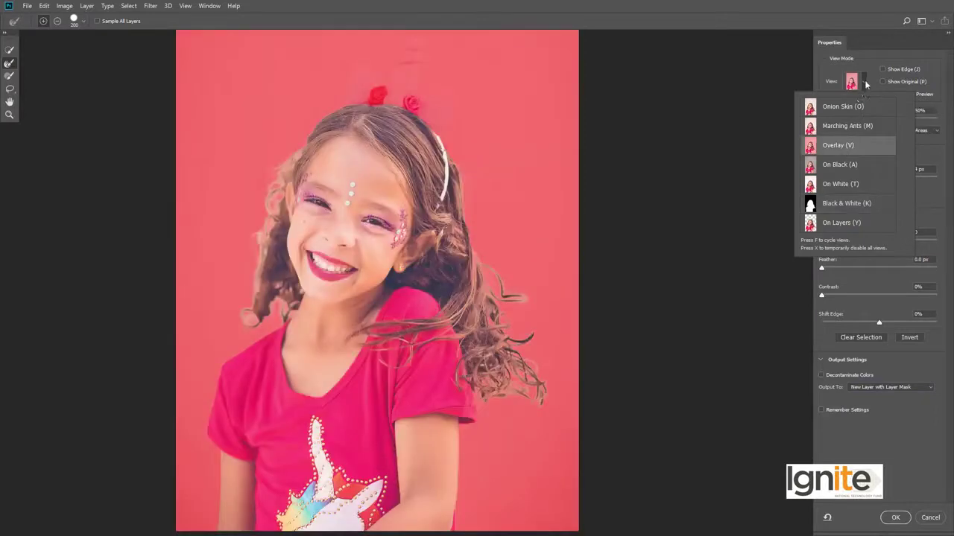
pyautogui.click(844, 149)
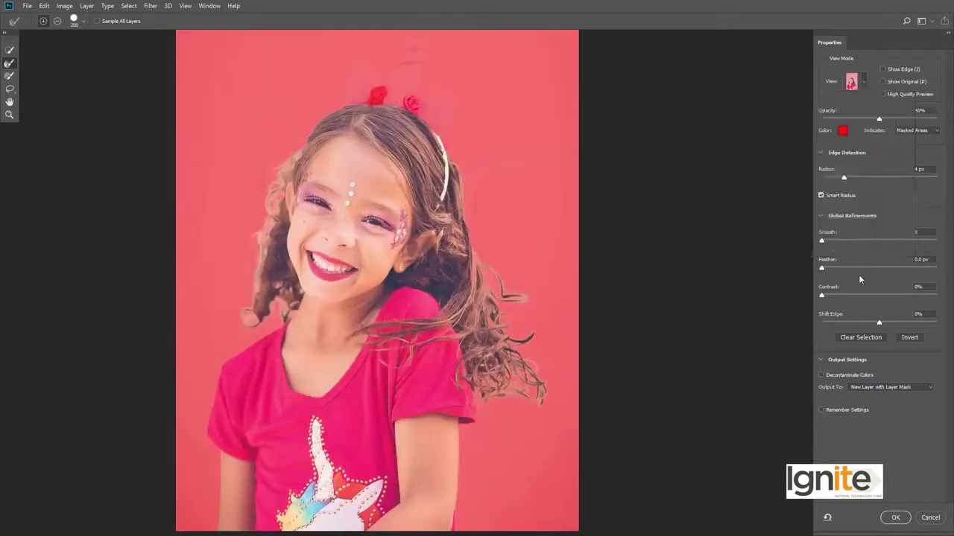
pyautogui.click(821, 375)
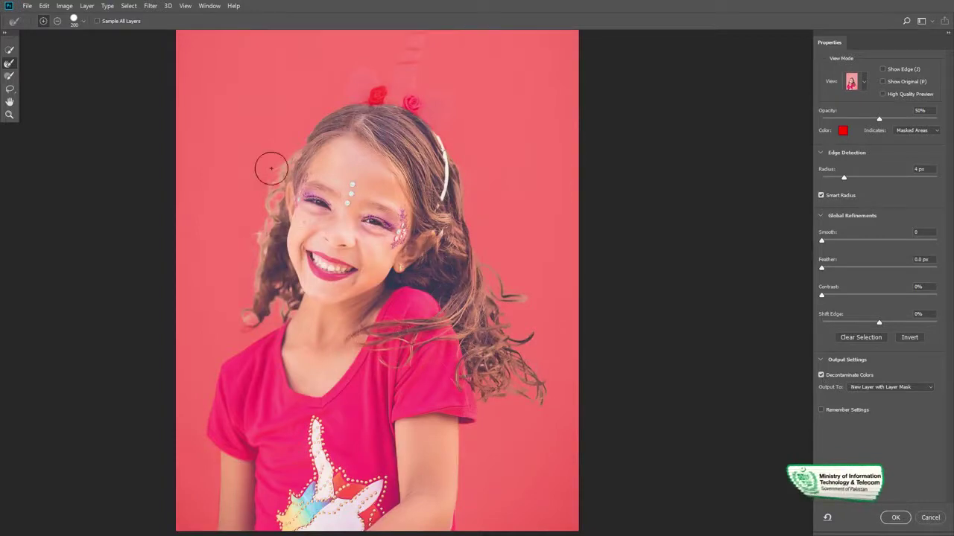
pyautogui.click(496, 365)
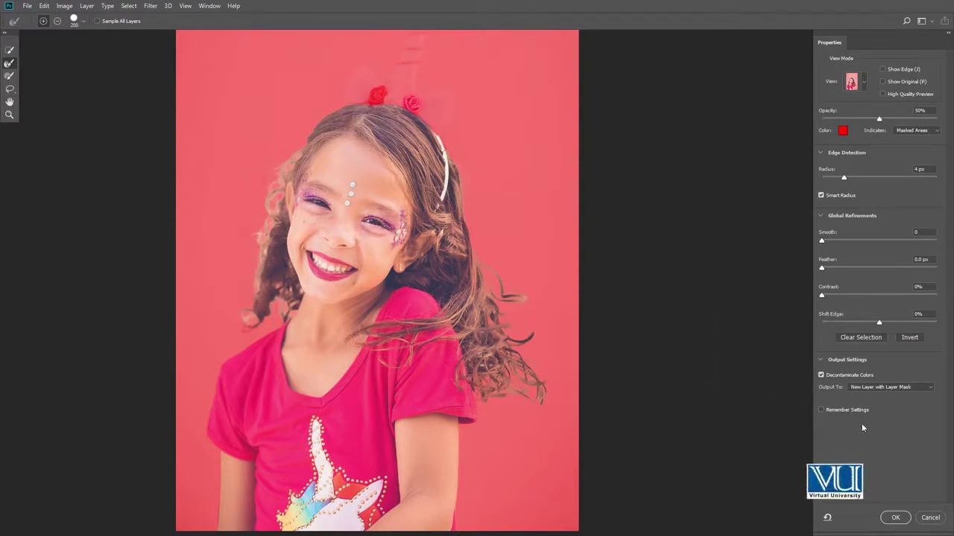
pyautogui.click(894, 520)
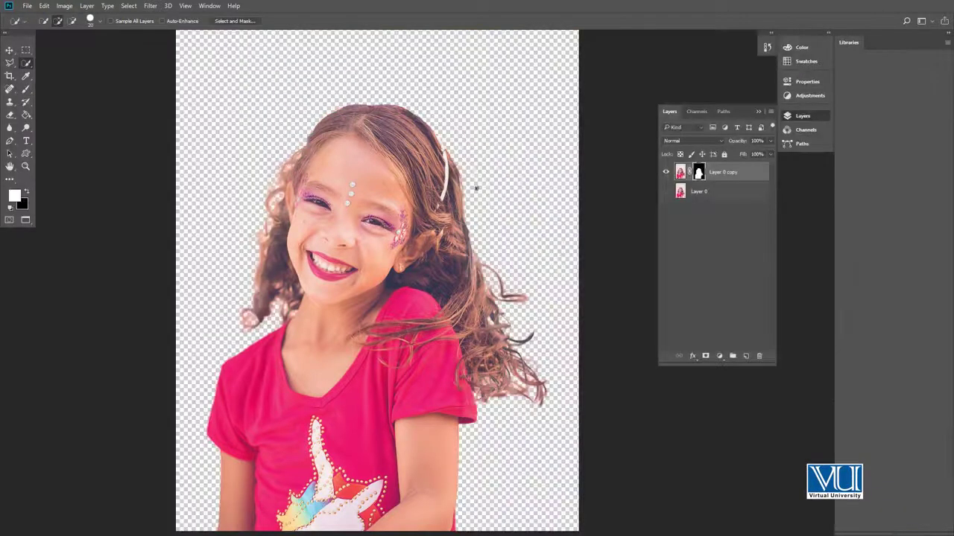
# Zoom and pan over the cut-out hair, then return to Standard Screen Mode
pyautogui.press('v')
pyautogui.scroll(1, 485, 348)
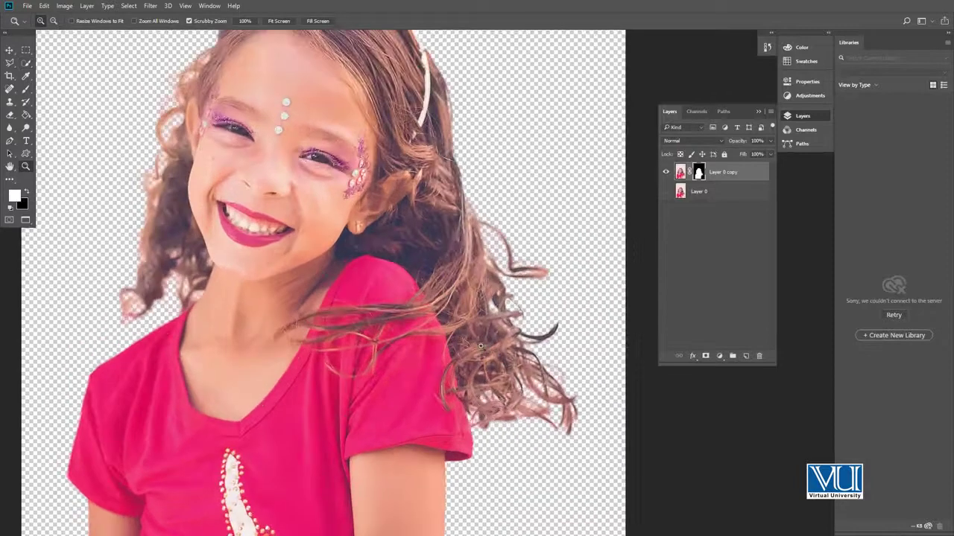
pyautogui.scroll(-1, 342, 139)
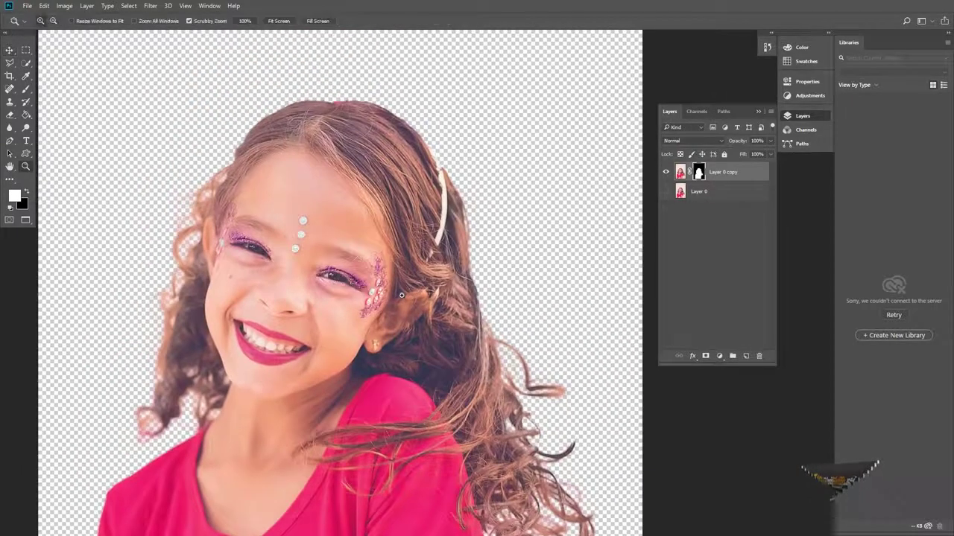
pyautogui.scroll(-2, 395, 316)
pyautogui.moveTo(395, 315); pyautogui.dragTo(385, 233)
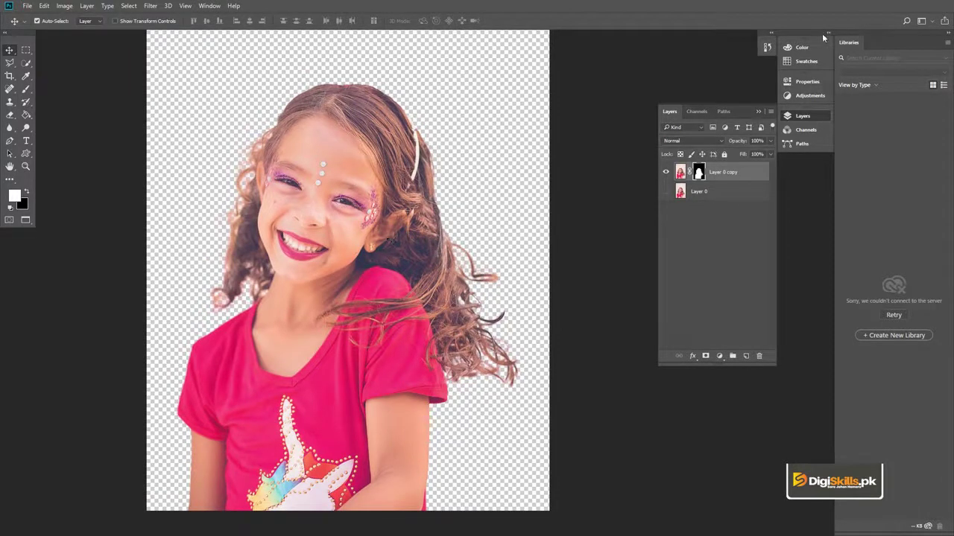
pyautogui.press('f')
pyautogui.press('f')
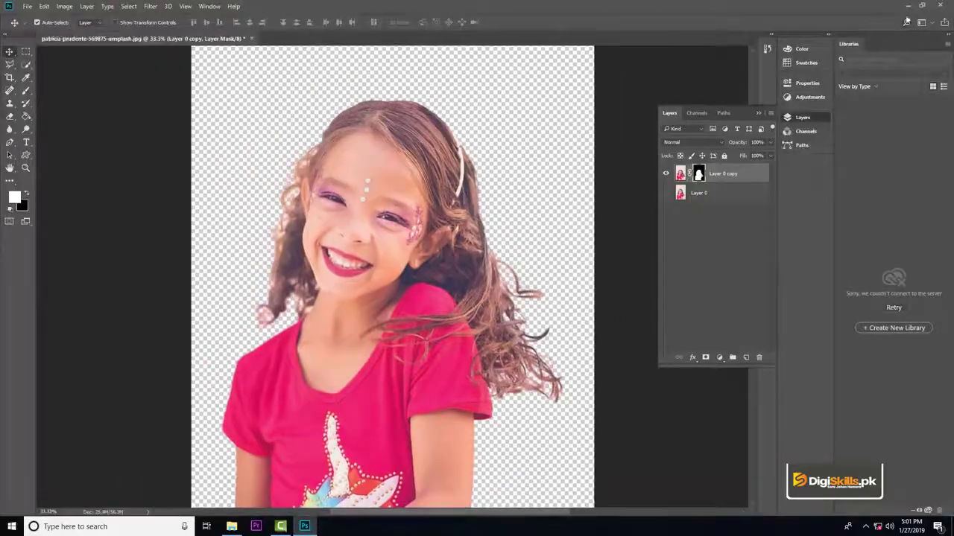
pyautogui.click(906, 6)
# Place the balloon photo into the document and position it to cover the canvas top
pyautogui.moveTo(289, 75)
pyautogui.mouseDown()
pyautogui.moveTo(306, 508)
pyautogui.moveTo(564, 166)
pyautogui.moveTo(742, 47)
pyautogui.mouseUp()
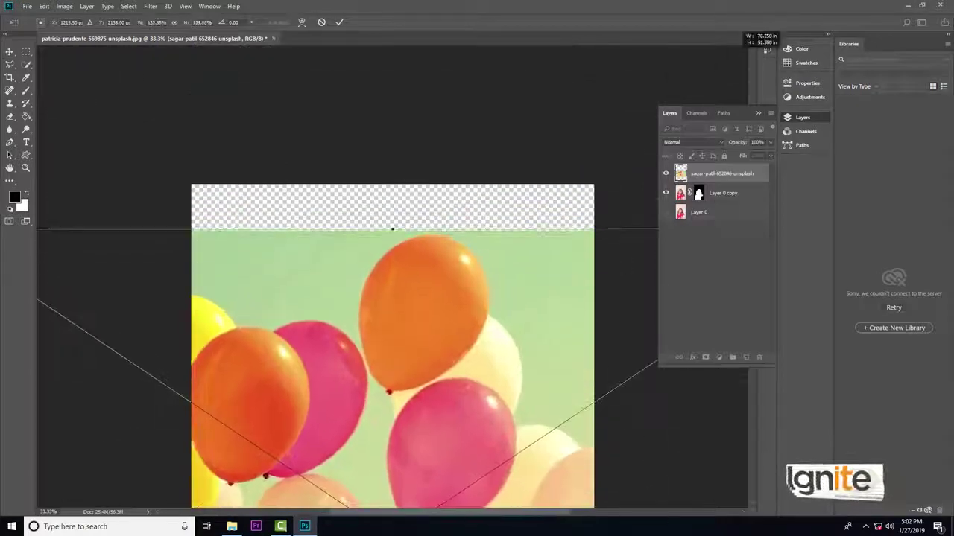
pyautogui.moveTo(399, 490); pyautogui.dragTo(410, 276)
pyautogui.press('Return')
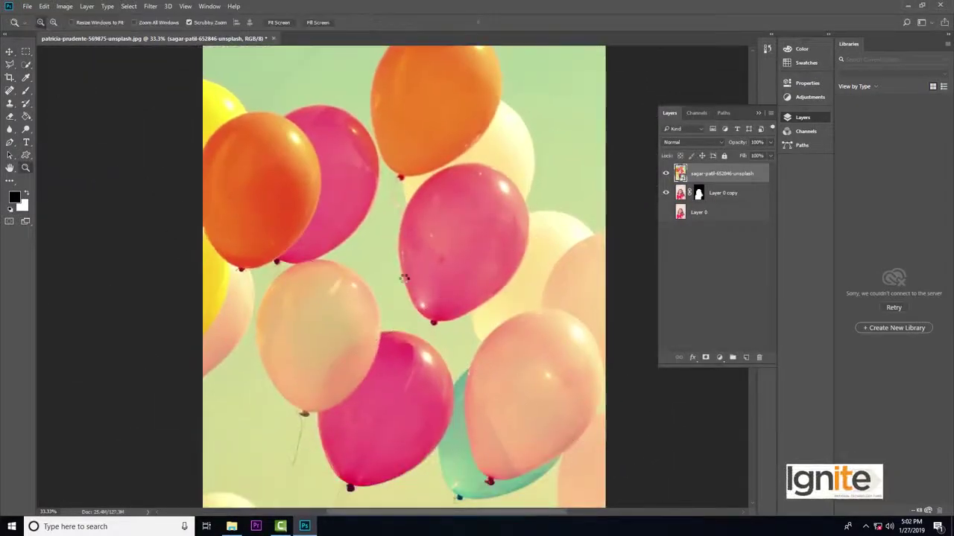
pyautogui.hotkey('ctrl', '-')
pyautogui.hotkey('ctrl', '-')
pyautogui.moveTo(382, 285); pyautogui.dragTo(380, 268)
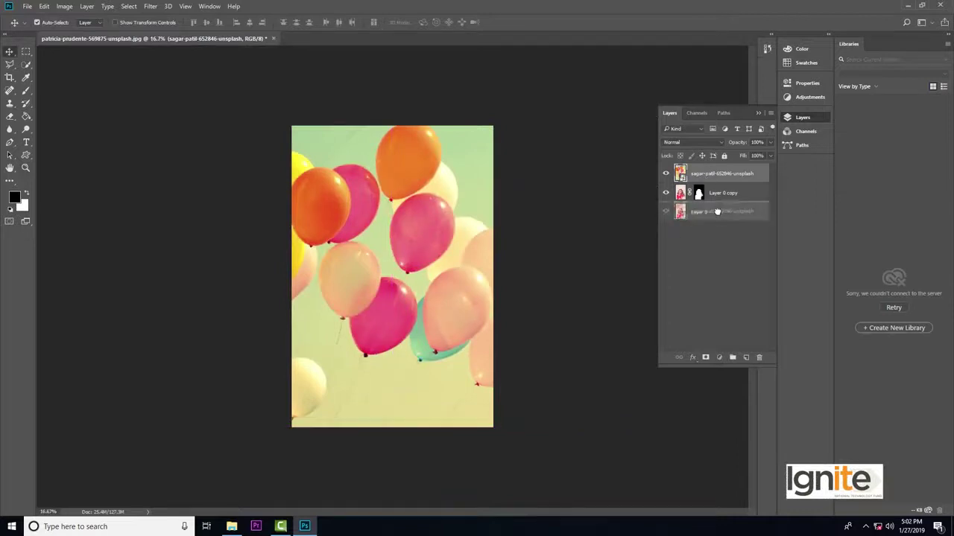
# Move the balloon layer beneath Layer 0 copy and zoom in on the composite
pyautogui.moveTo(704, 170); pyautogui.dragTo(711, 203)
pyautogui.press('z')
pyautogui.click(366, 287)
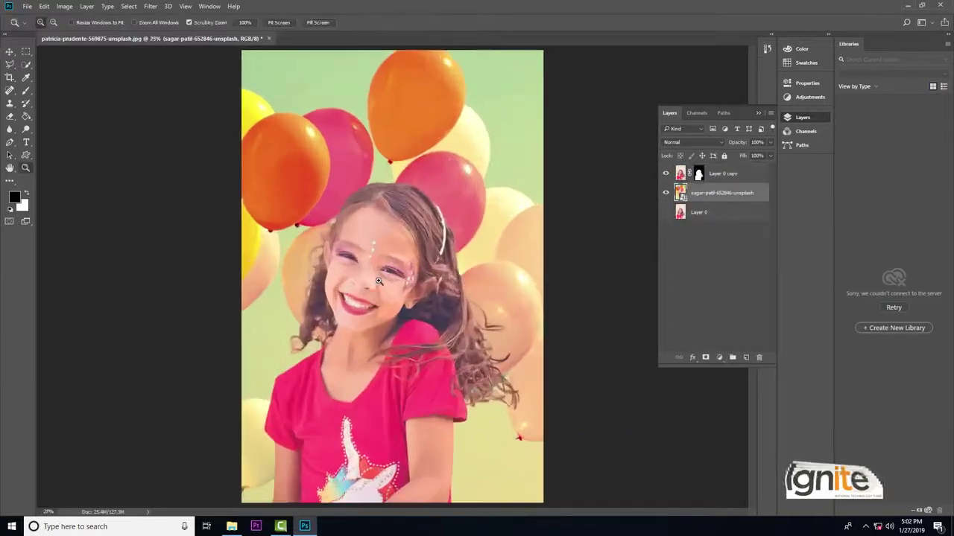
pyautogui.press('v')
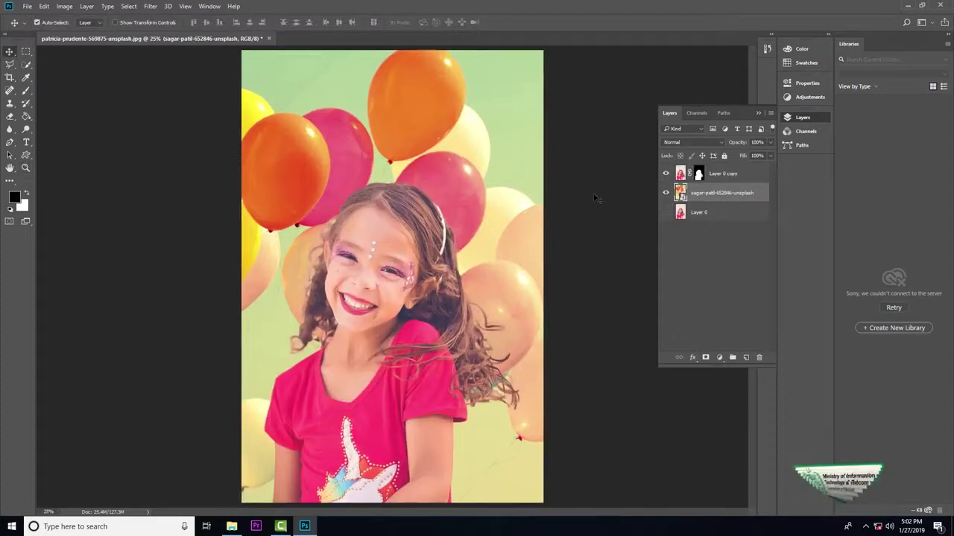